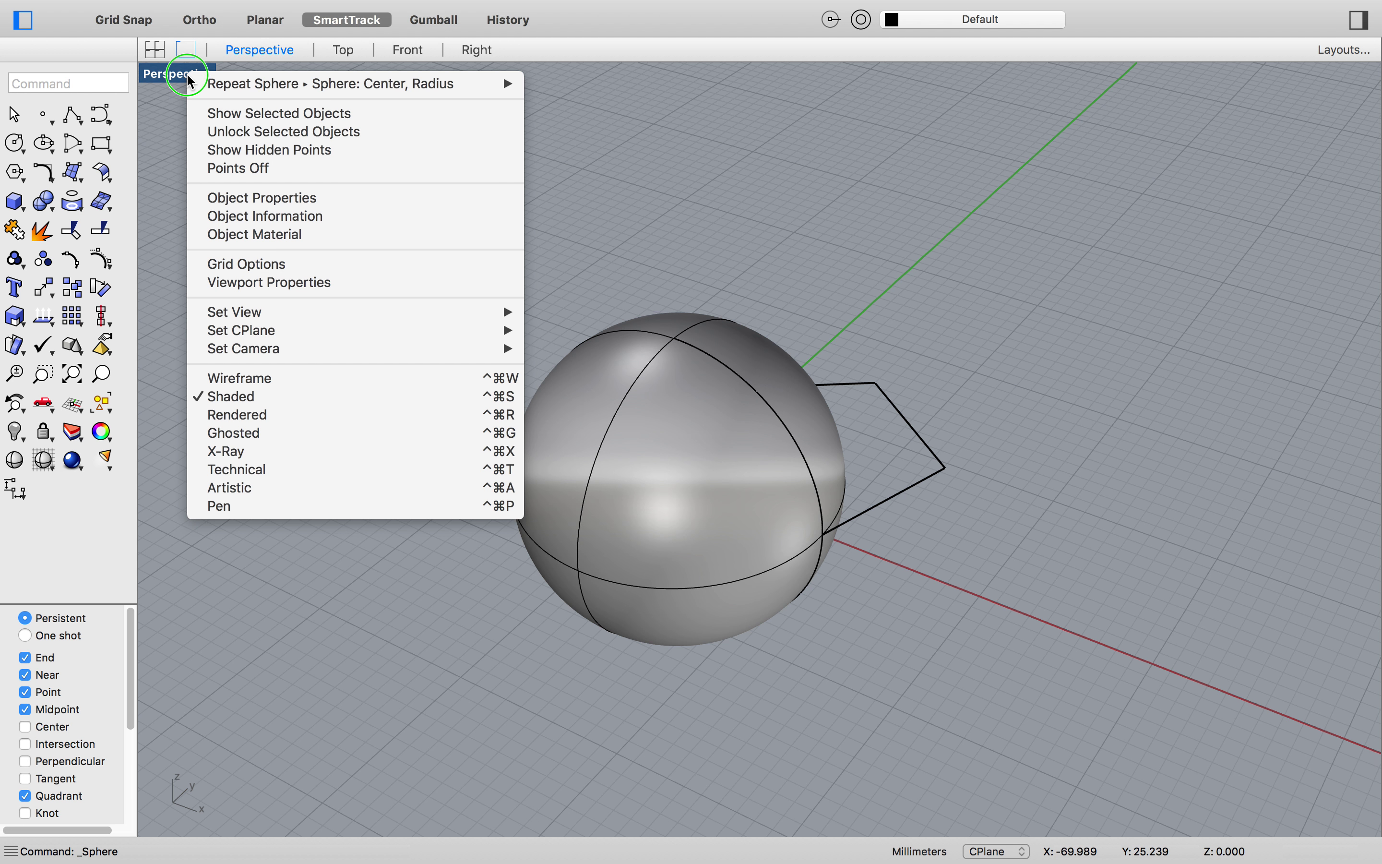
Switch the viewport to wireframe and draw a sphere centered on the pentagon's second corner on the X axis, with its radius reaching the next corner
click(270, 377)
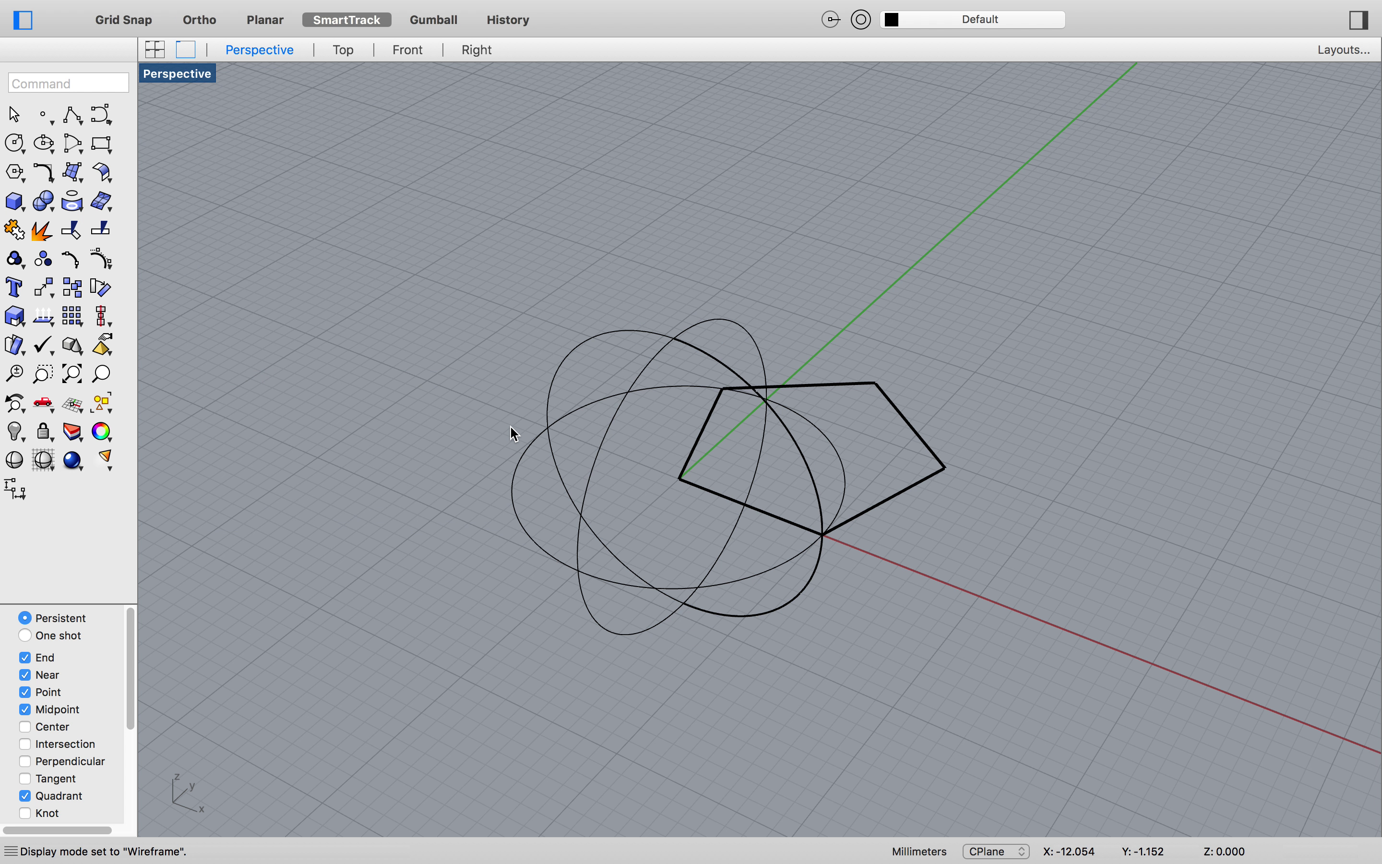
click(21, 209)
mouse_move(123, 250)
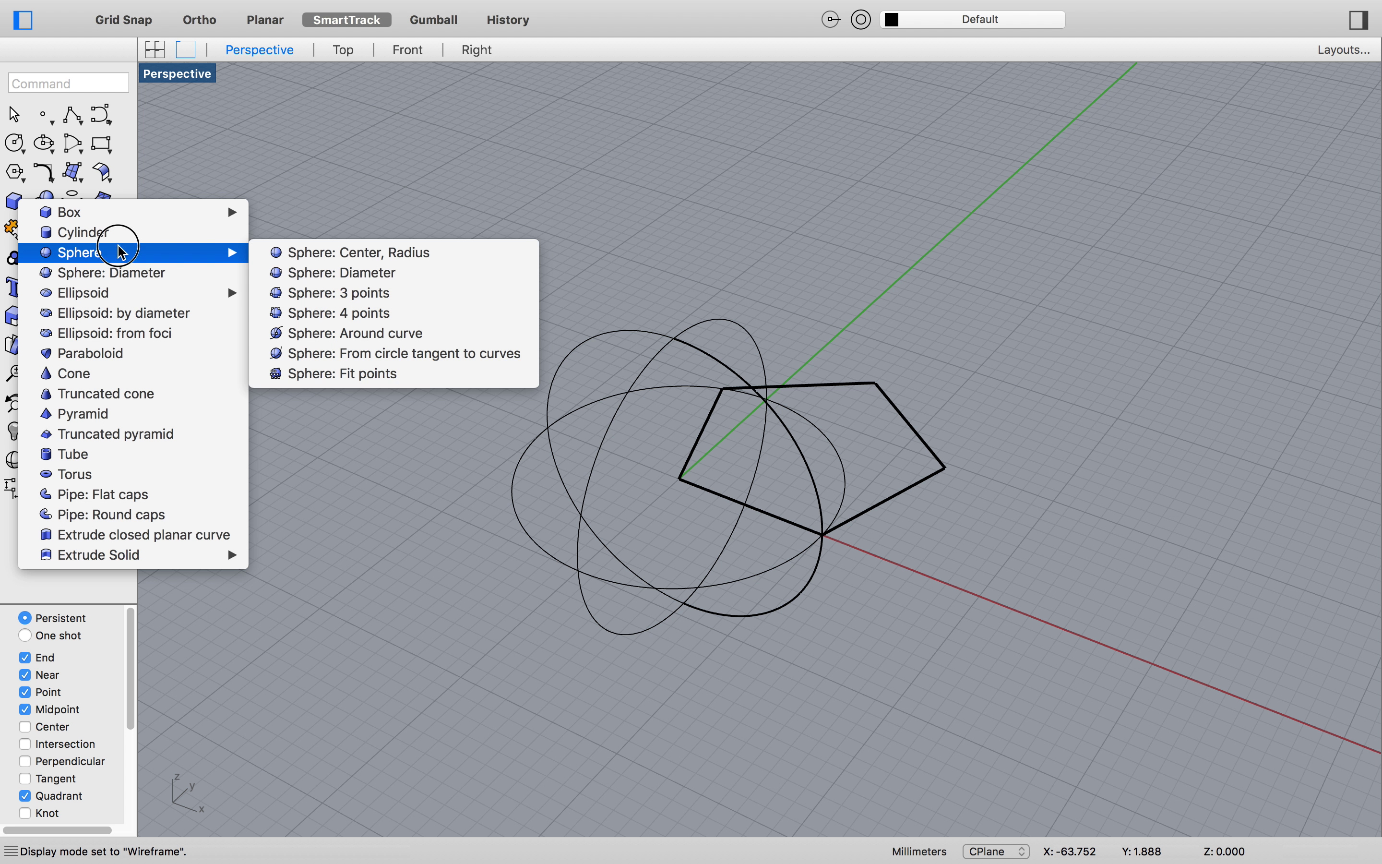
click(323, 253)
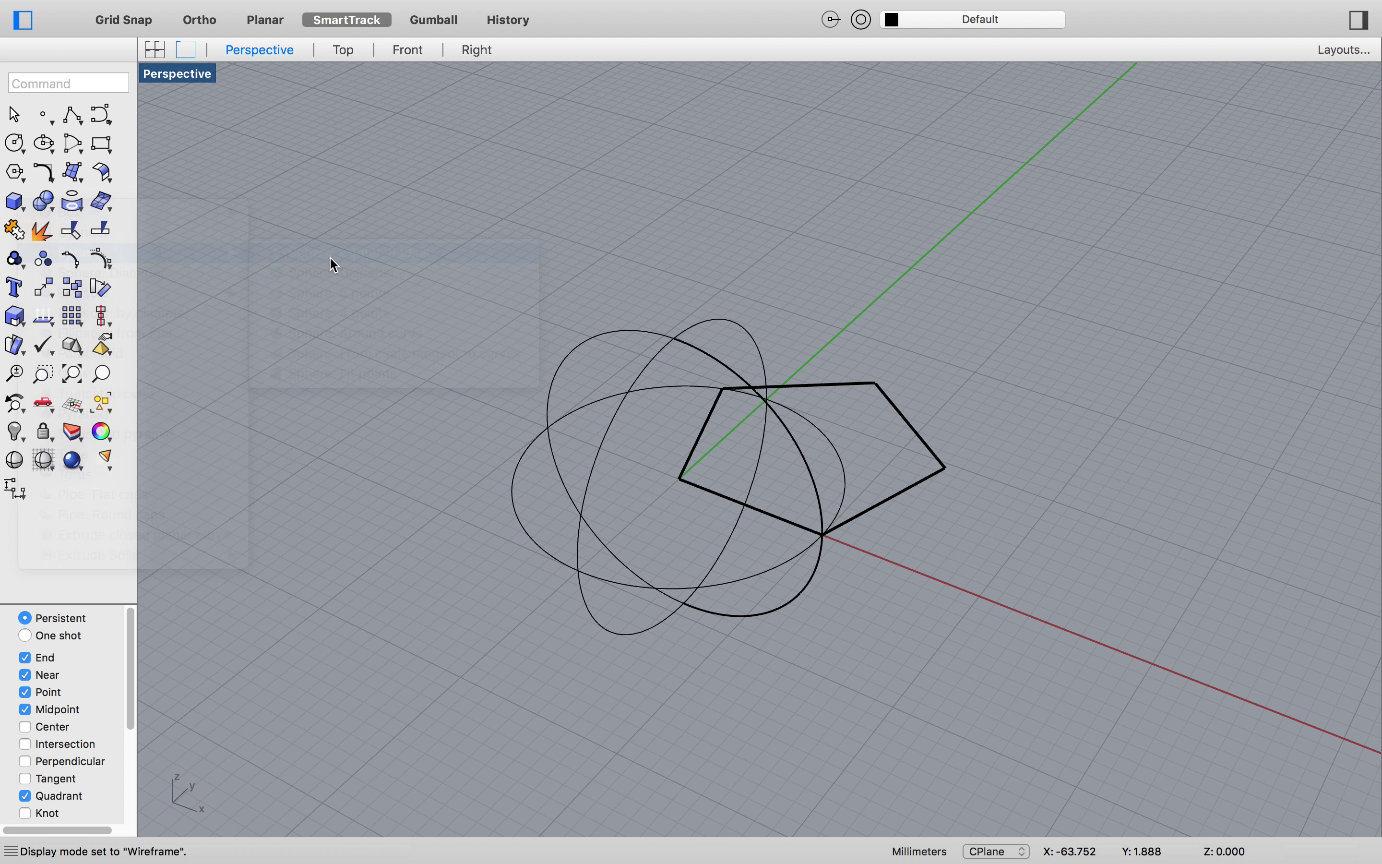
click(823, 535)
click(946, 468)
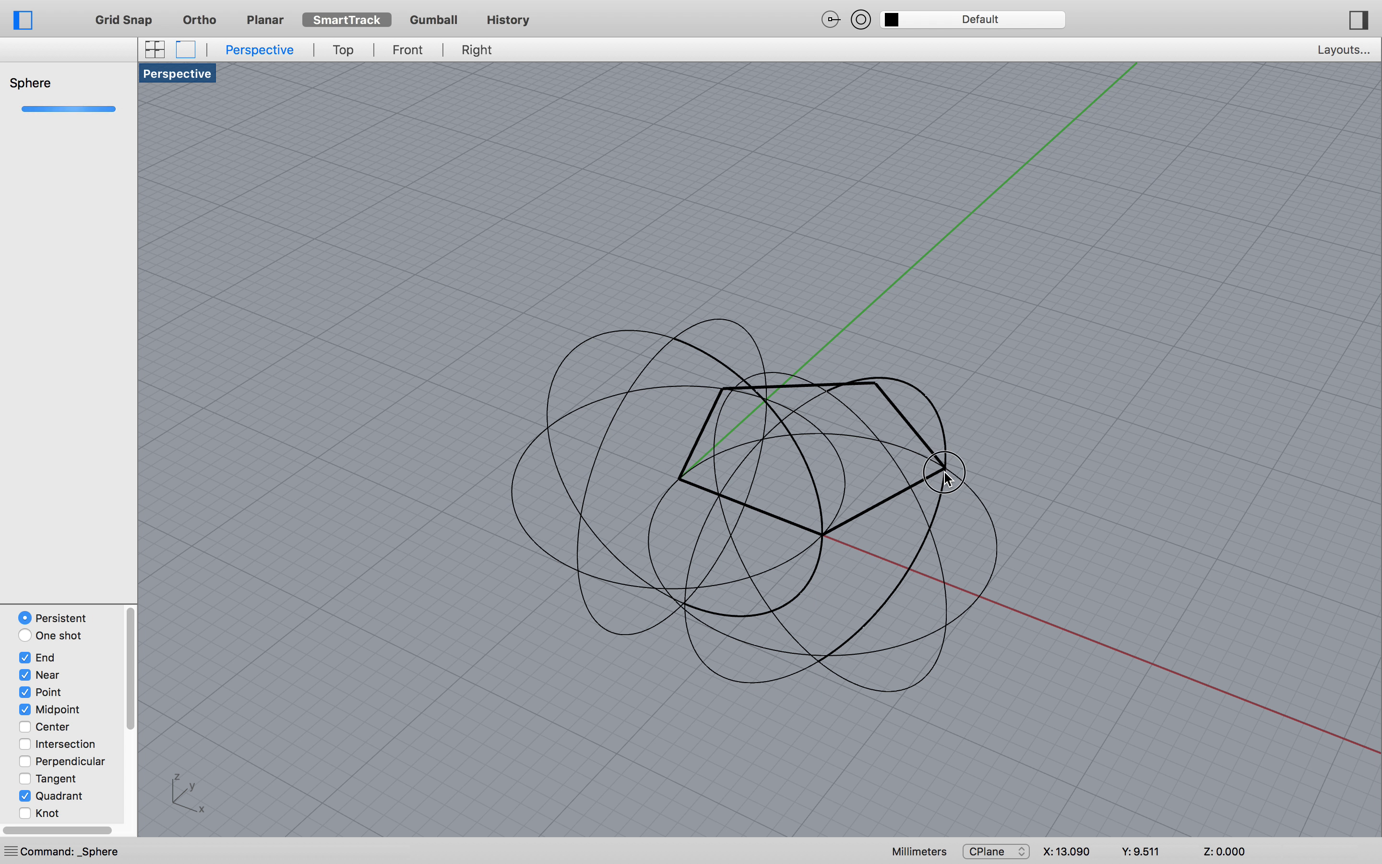
Draw another sphere centered on the pentagon's next corner, with its radius reaching the corner beyond it
key(Return)
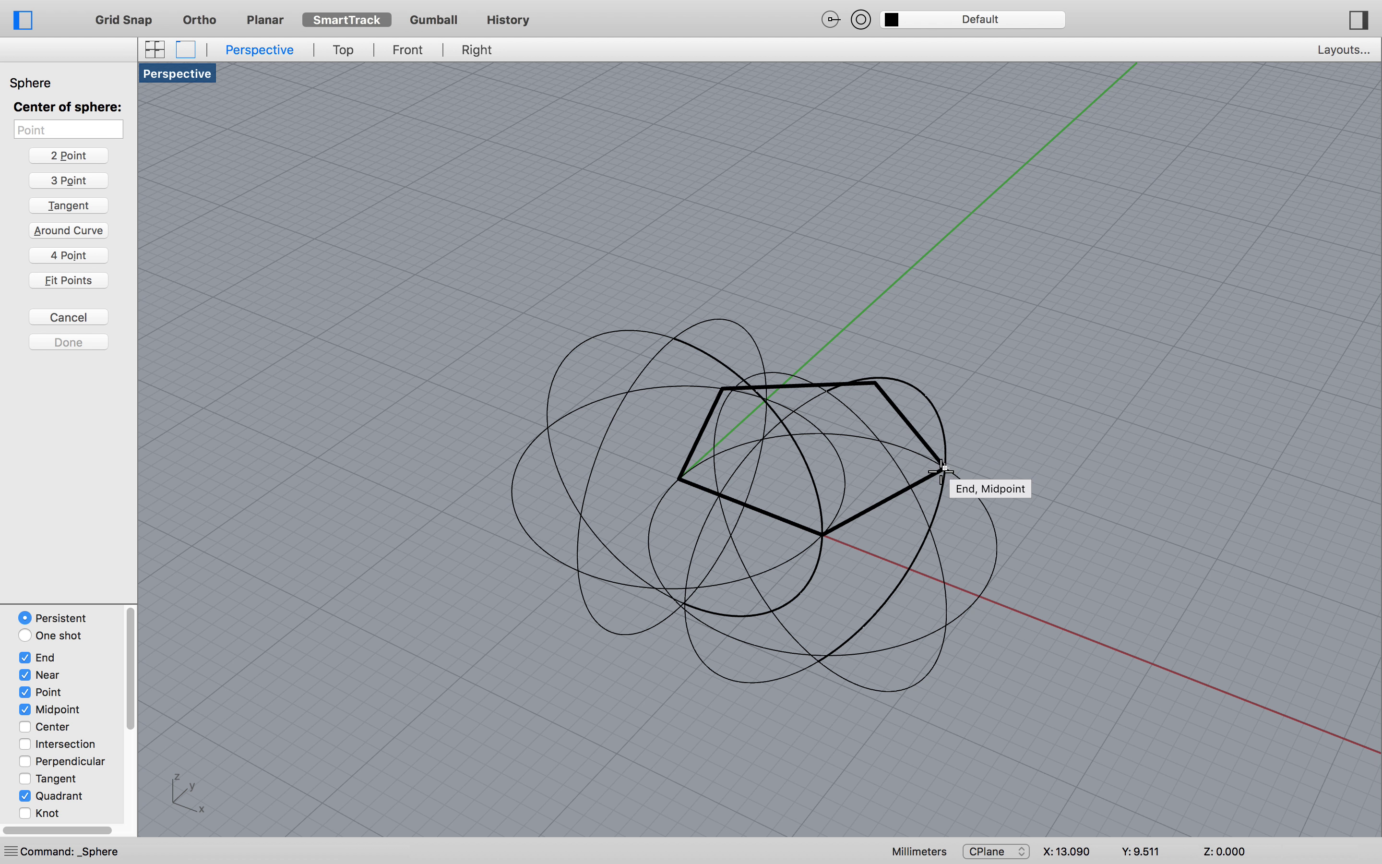
click(946, 468)
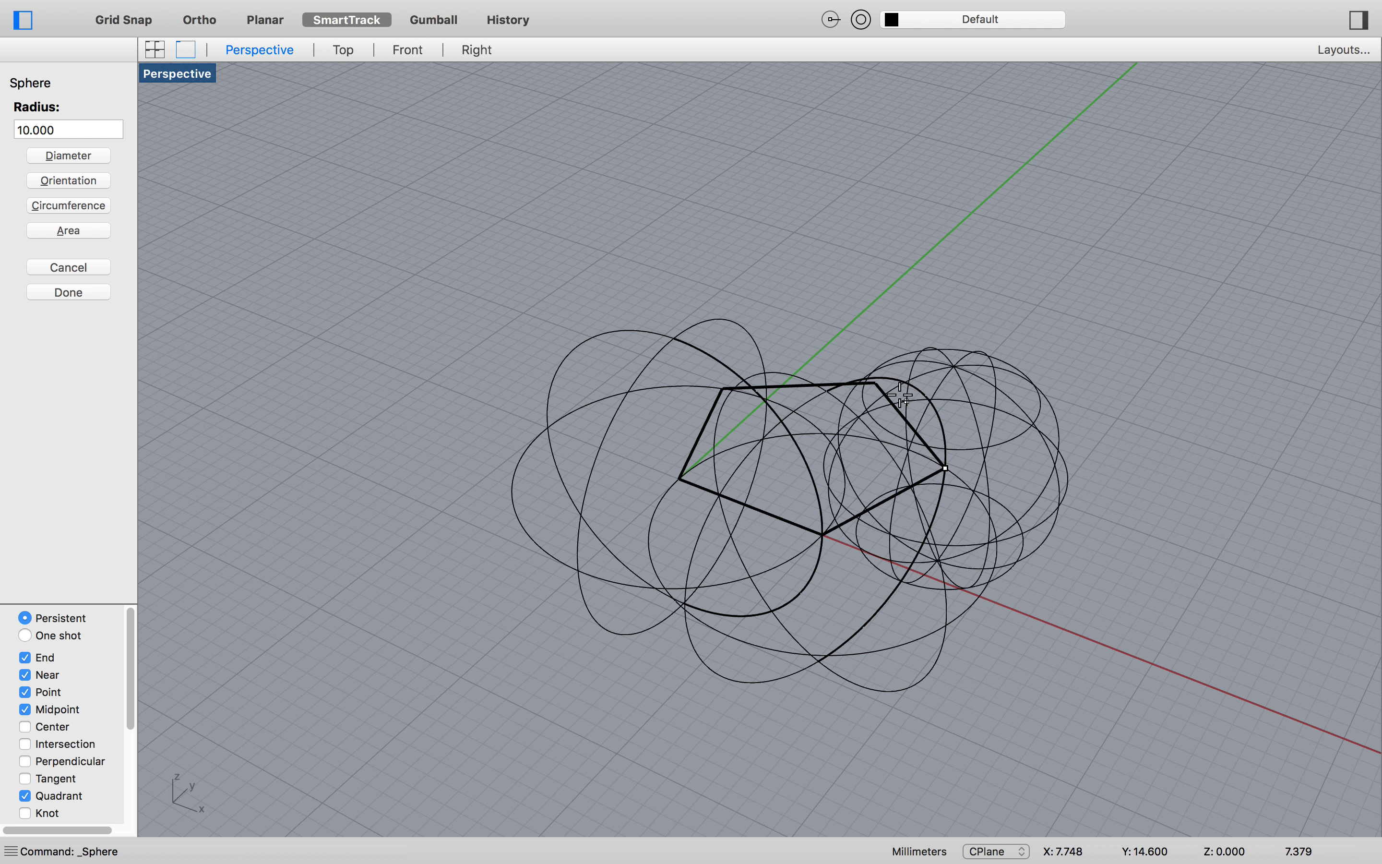
click(876, 384)
Select the three spheres and create their intersection curves
right_drag(975, 528, 1119, 676)
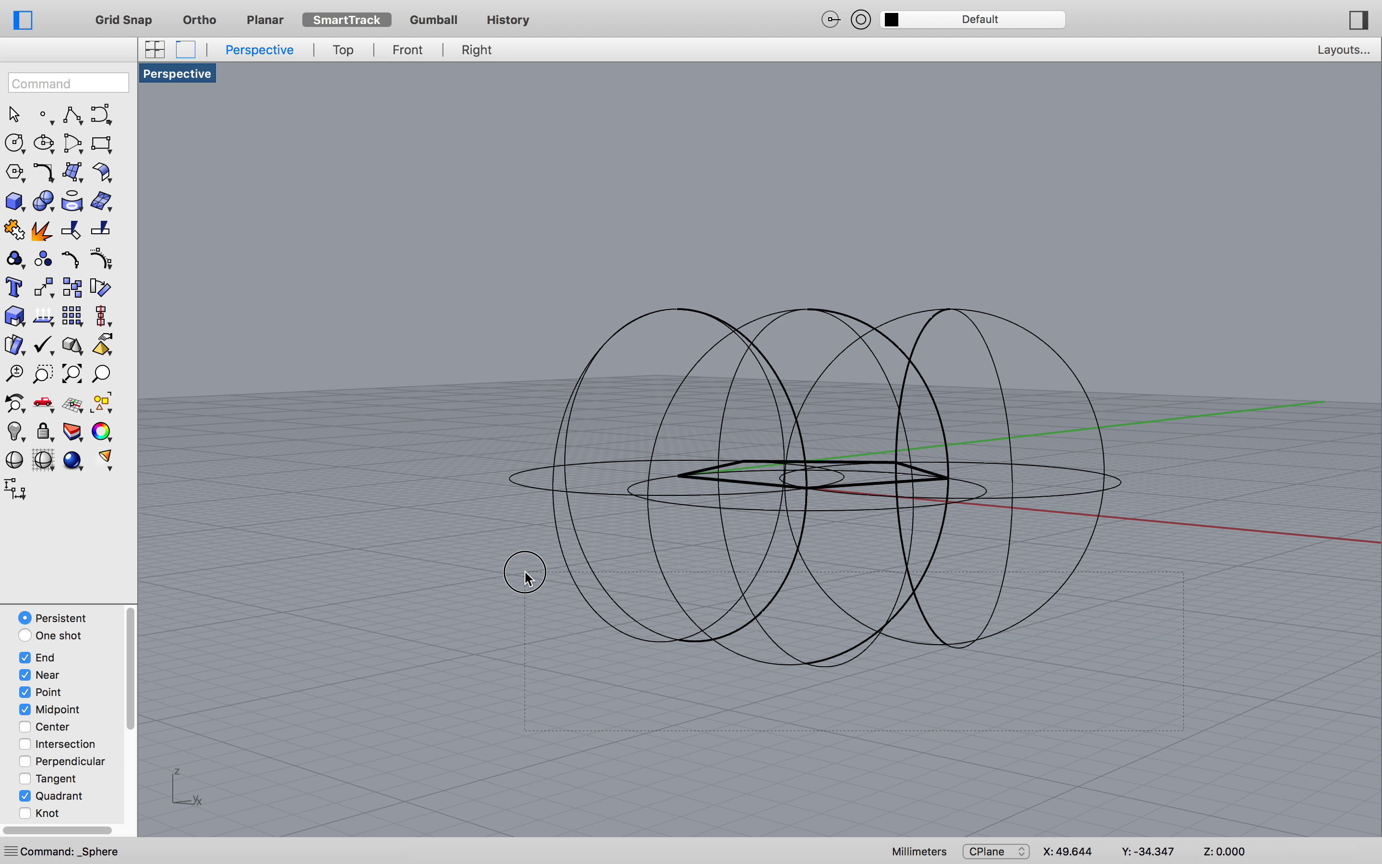
drag(526, 571, 523, 572)
mouse_move(196, 5)
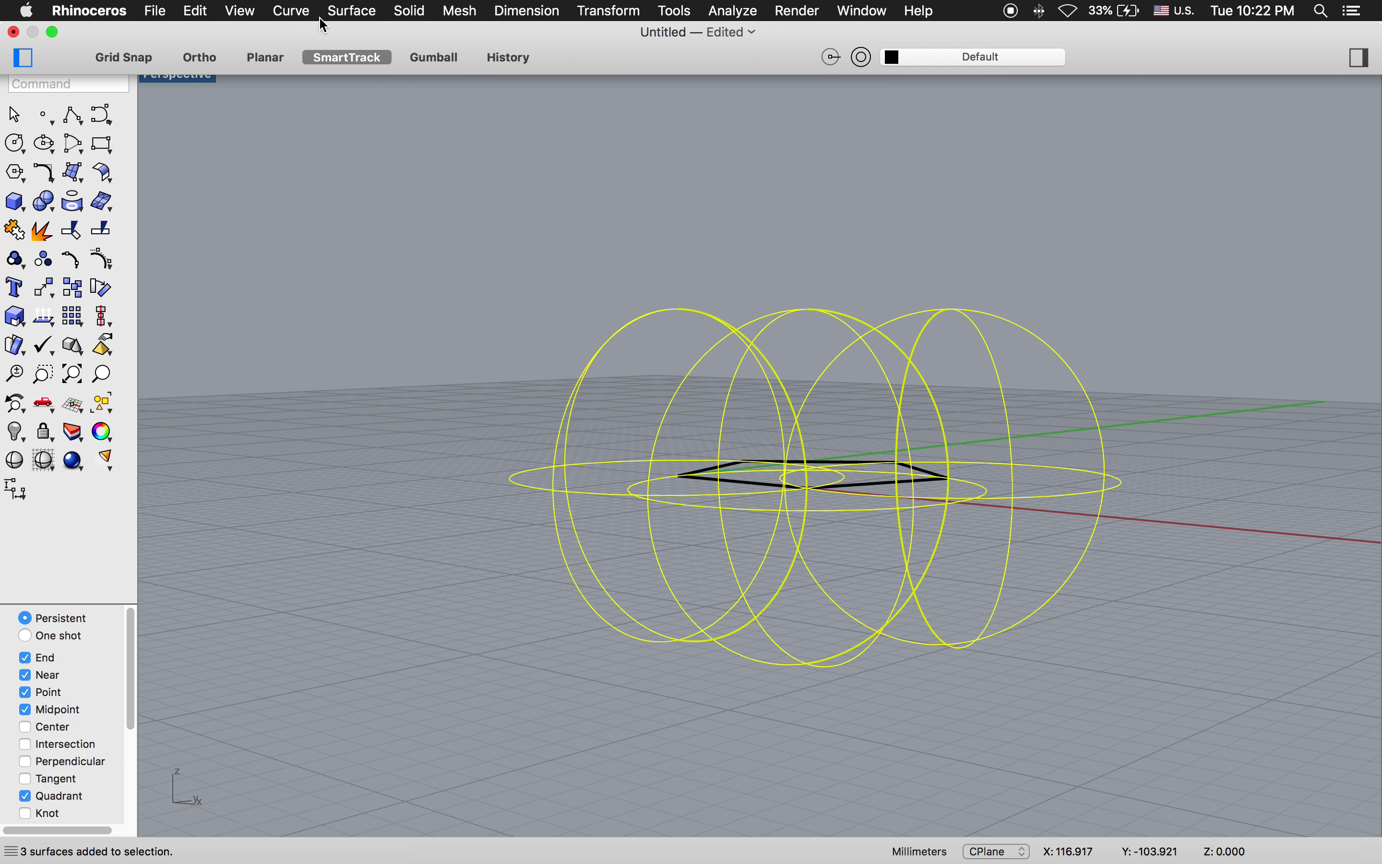
click(292, 11)
mouse_move(382, 569)
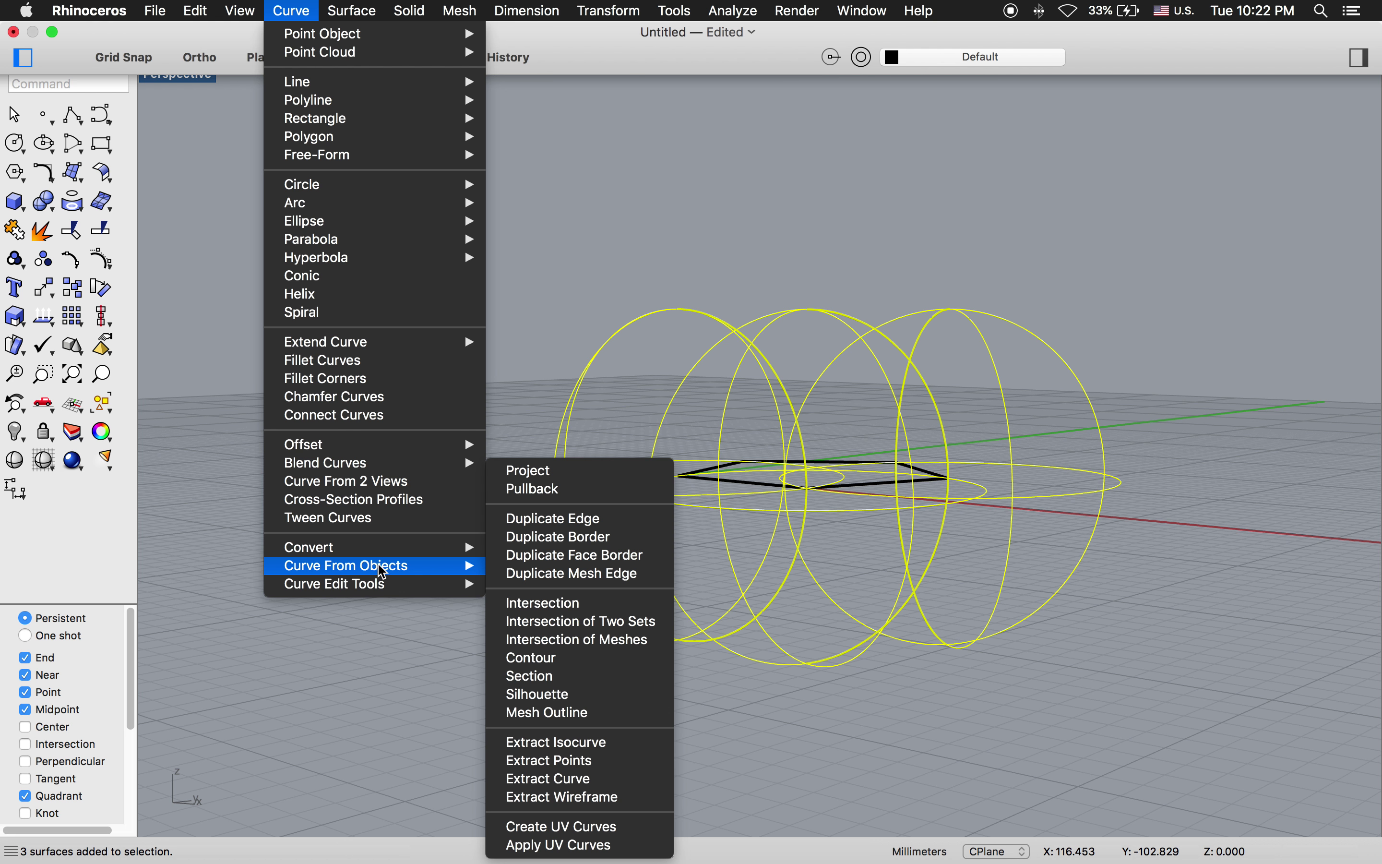
click(569, 607)
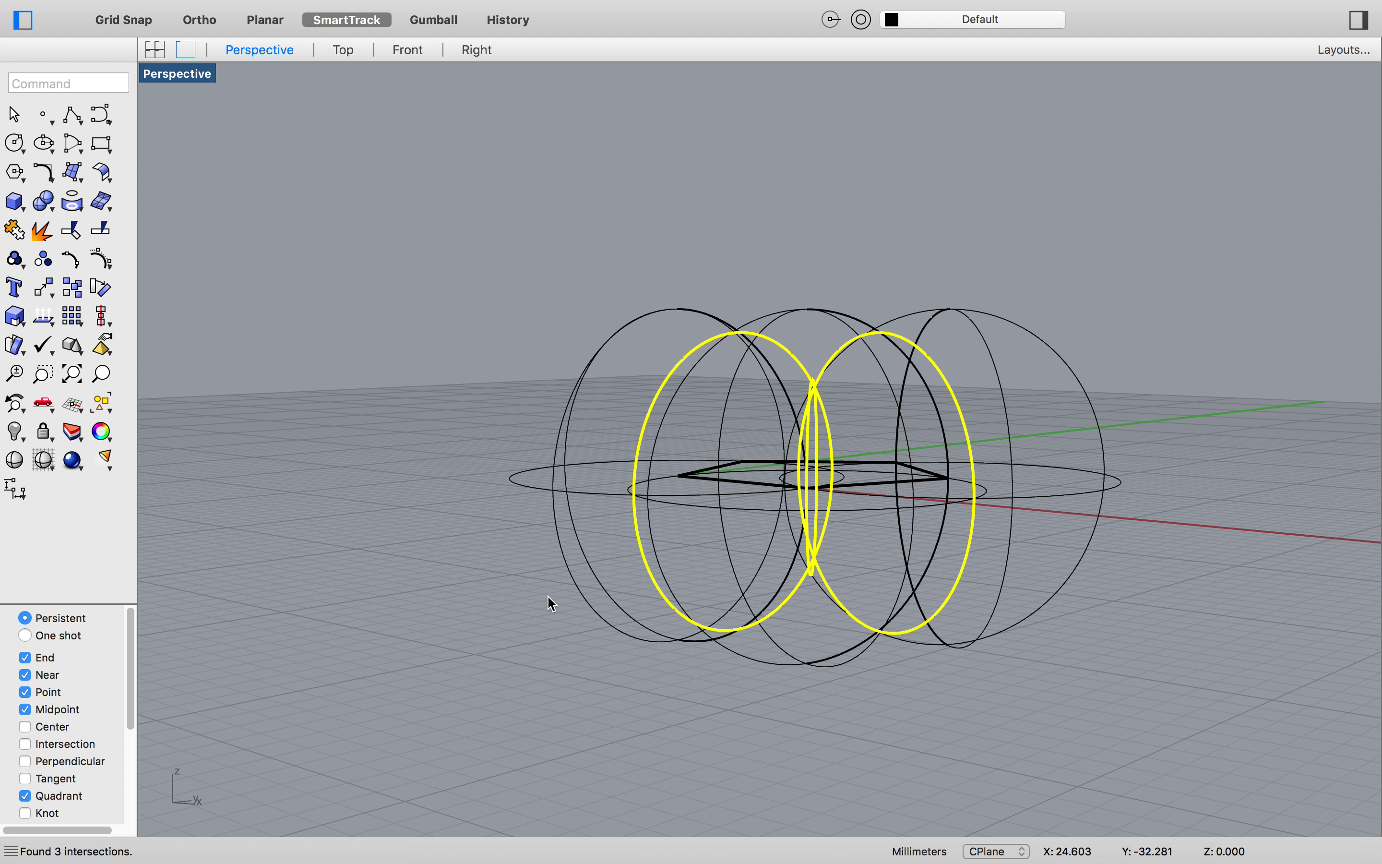
Intersect the resulting curves to get points, and delete the spheres, curves and lower point, keeping the pentagon and upper point
key(Return)
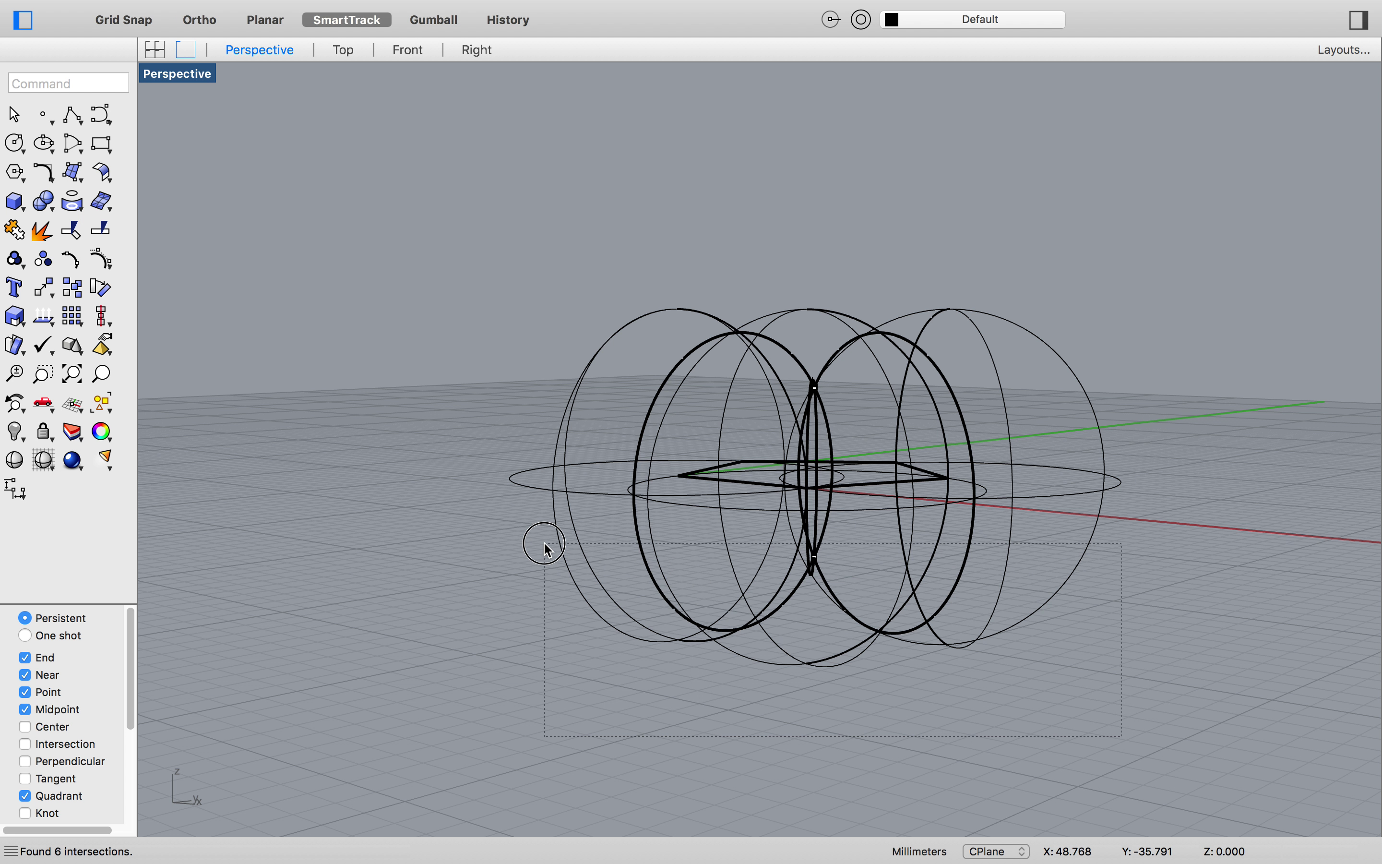
drag(544, 542, 545, 541)
key(Delete)
Create a triangular corner-point surface from the pentagon edge on the X axis to the upper point
right_drag(545, 540, 634, 573)
mouse_move(345, 6)
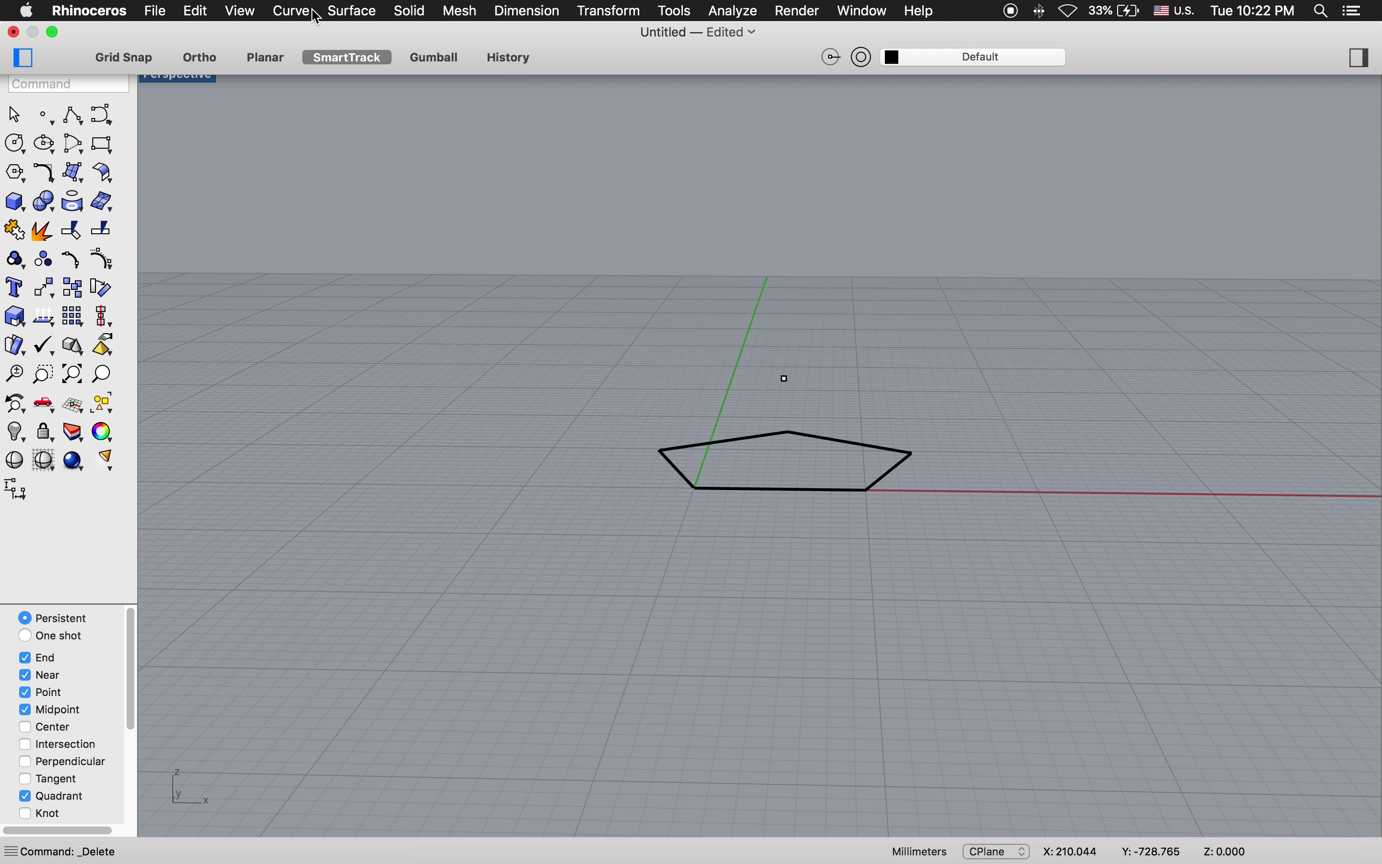
click(292, 11)
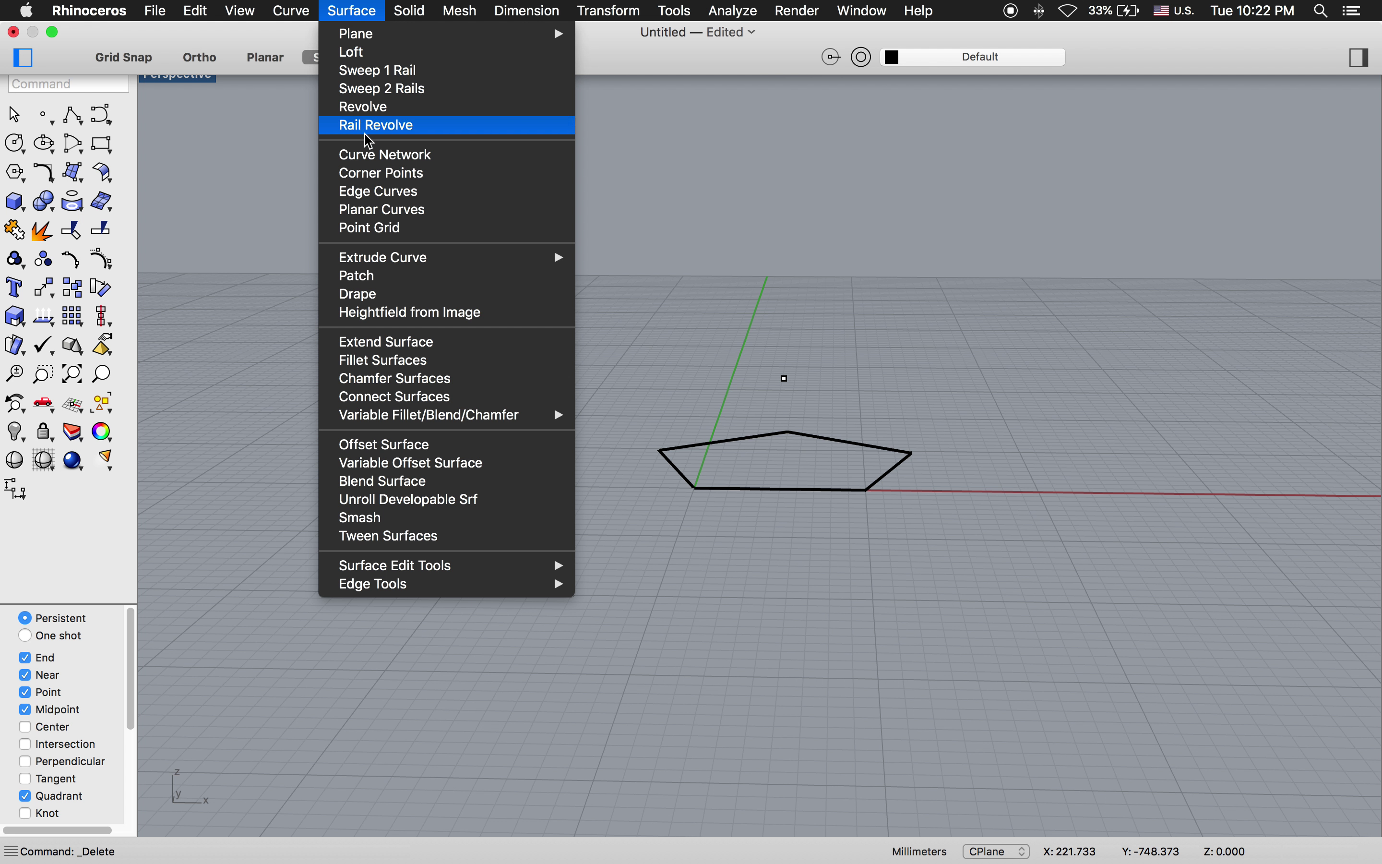
click(398, 173)
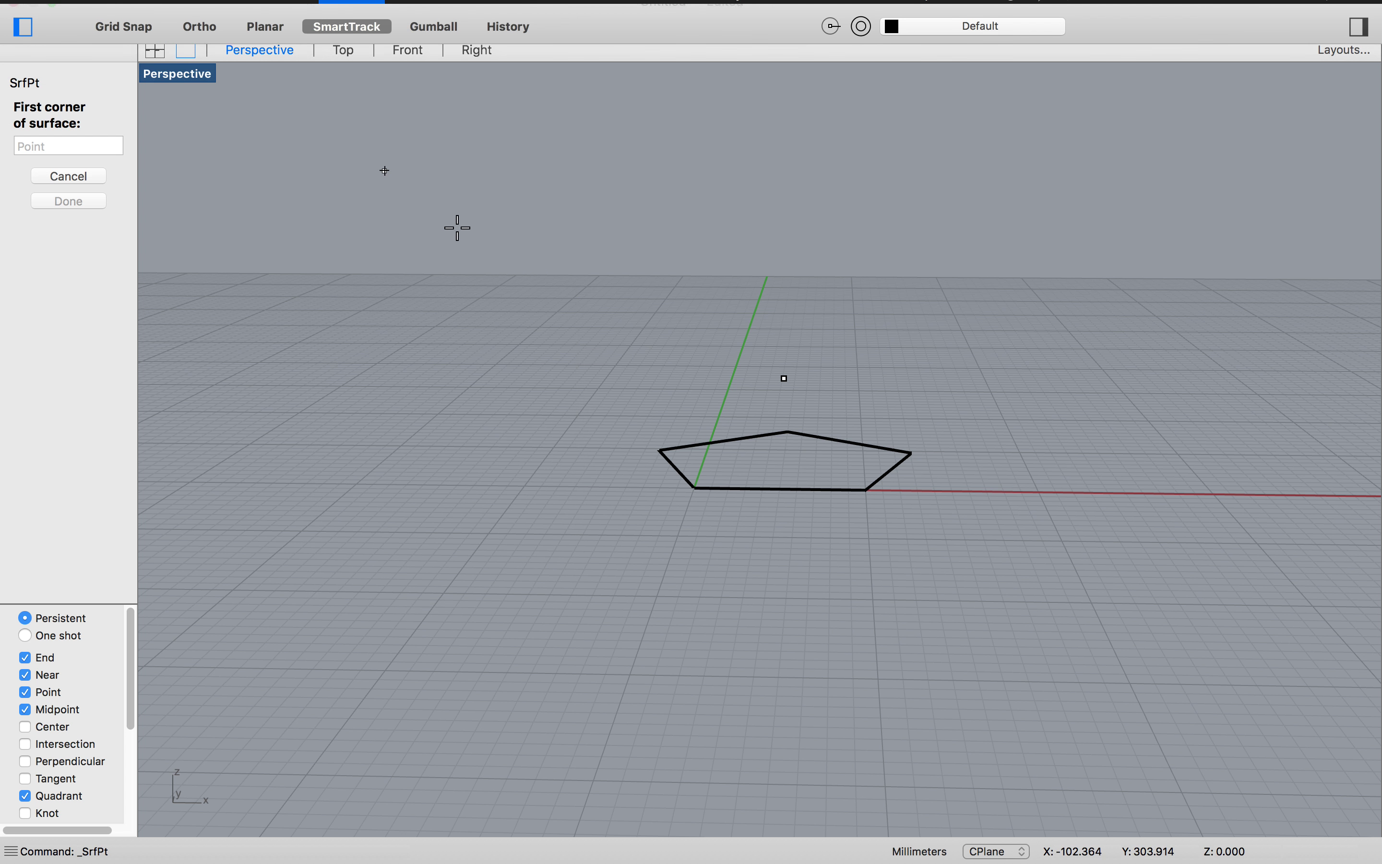
click(696, 492)
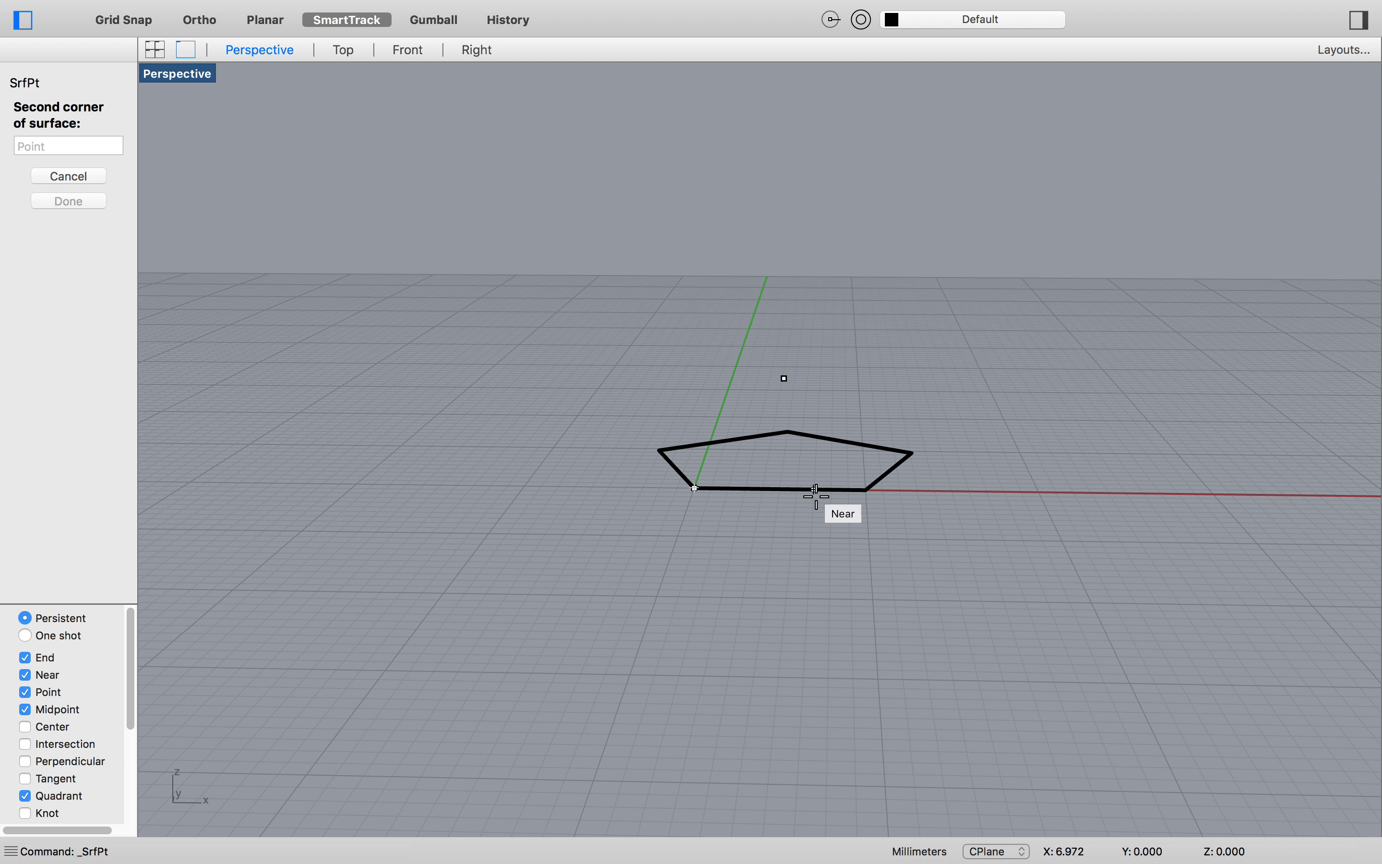
click(866, 492)
click(784, 378)
key(Return)
Create a second triangular surface from the adjacent pentagon edge, starting at the X-axis corner, to the upper point
right_drag(796, 403, 742, 444)
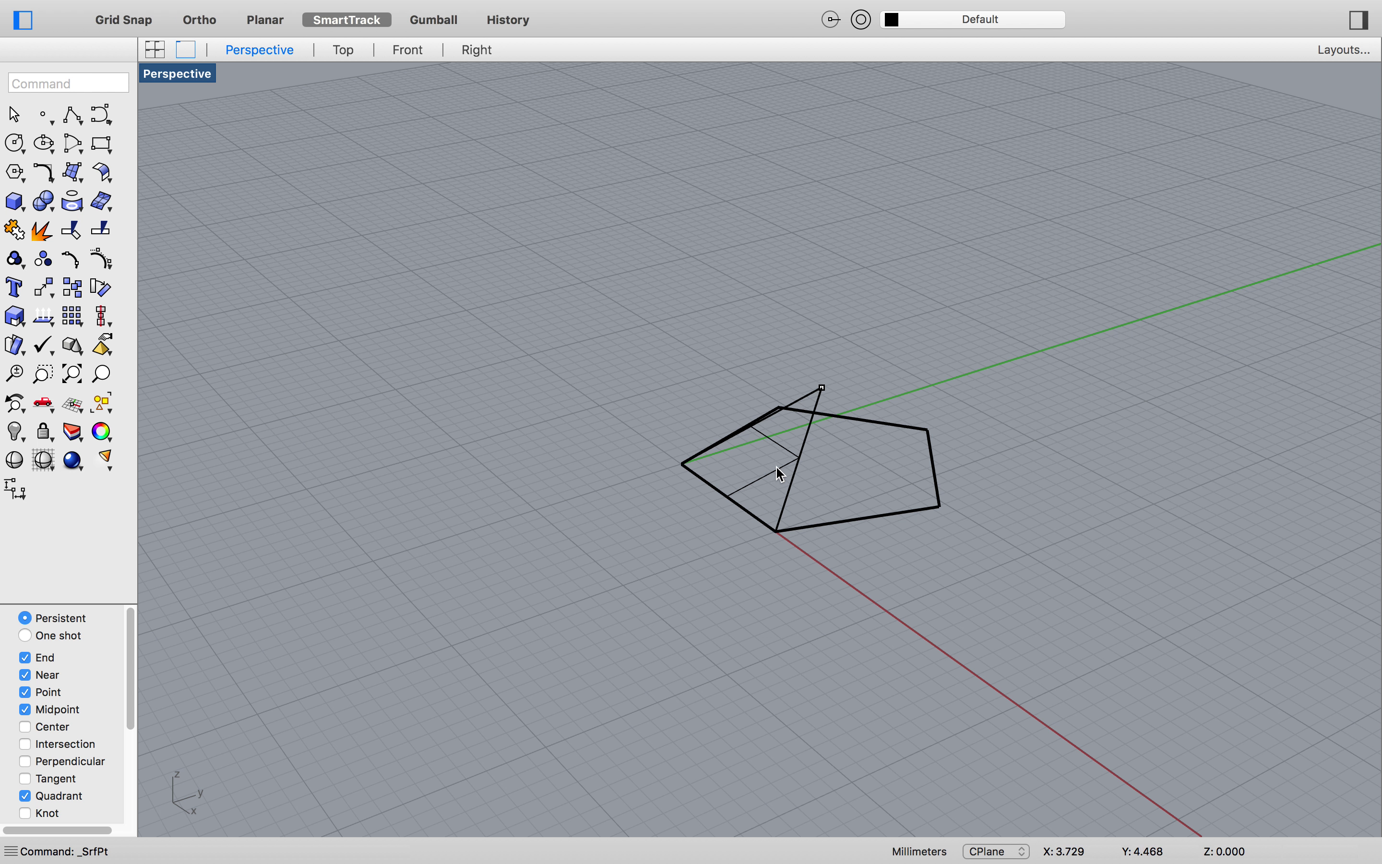
key(Return)
click(775, 531)
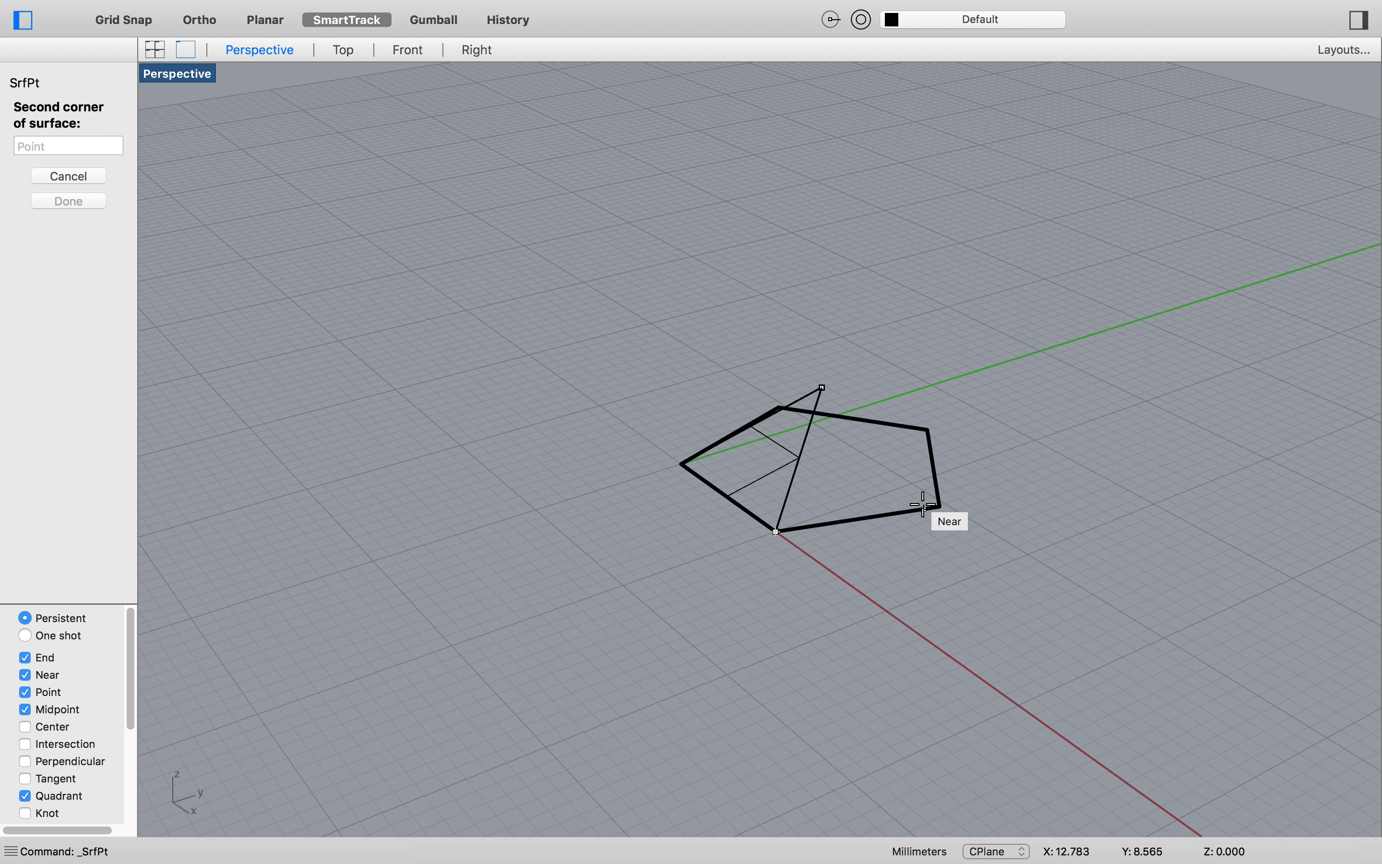
click(941, 507)
click(822, 388)
click(937, 413)
Create the third triangular surface from the next pentagon edge around to the upper point
right_drag(937, 414, 782, 394)
key(Return)
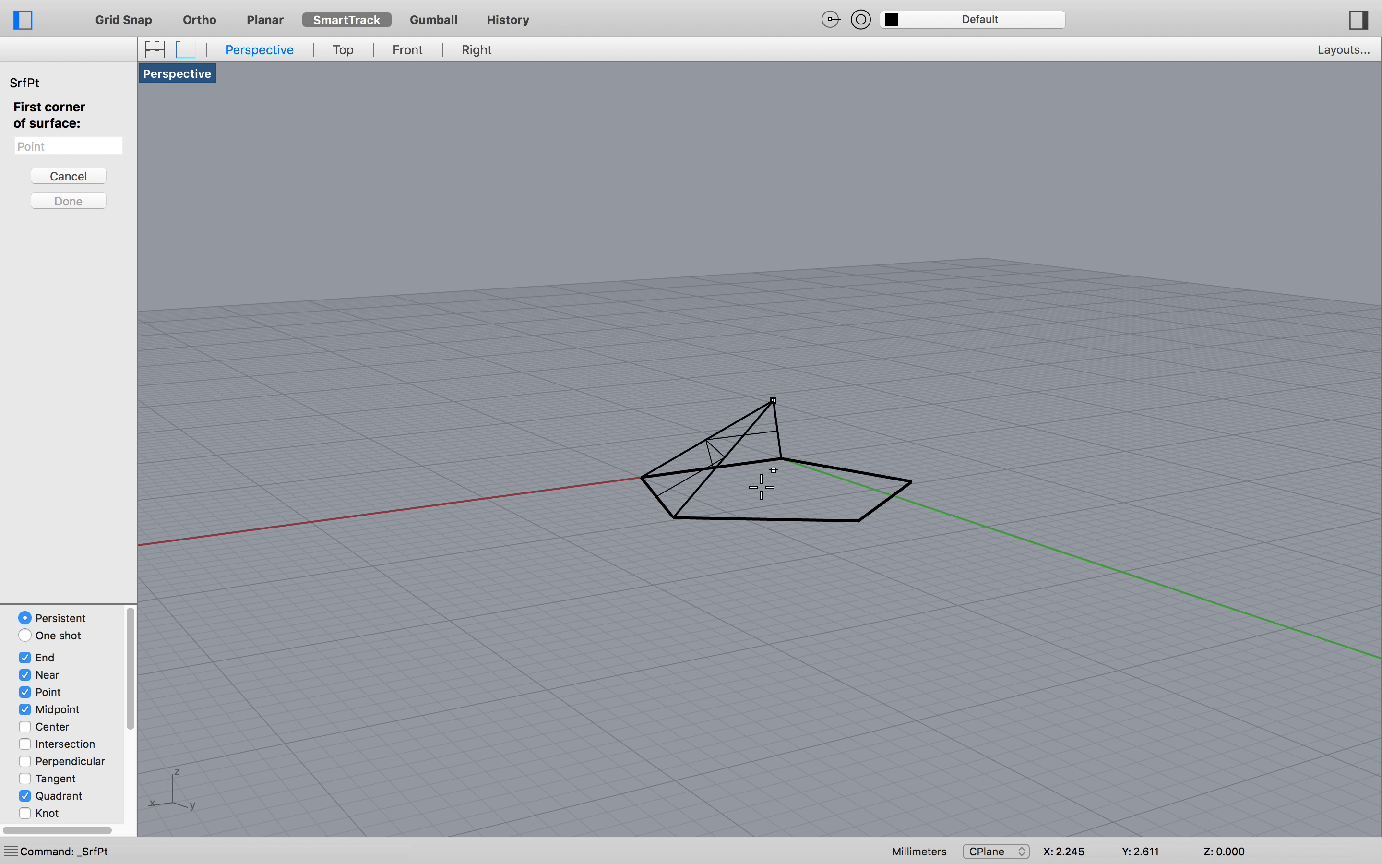
click(672, 517)
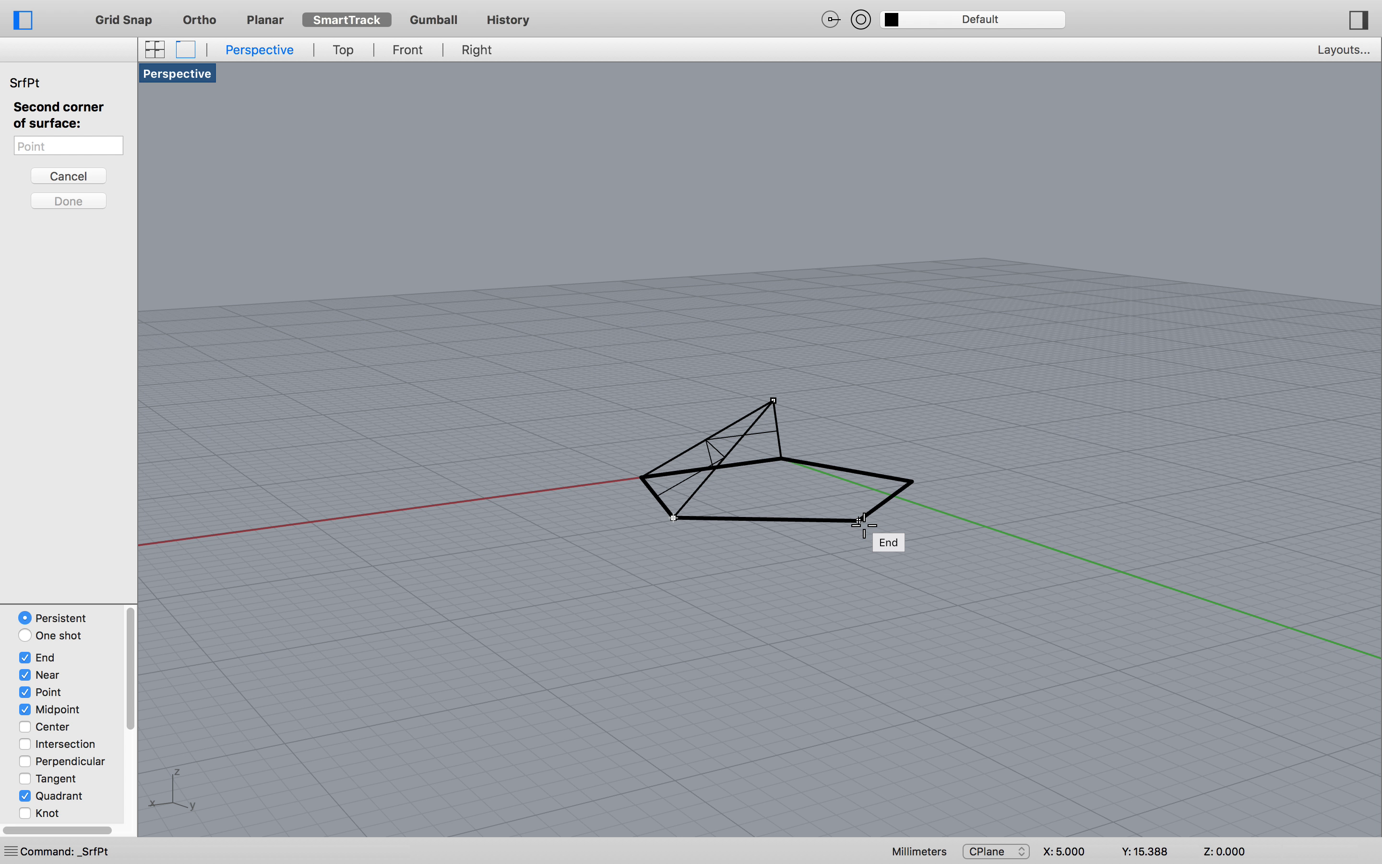
click(860, 521)
click(774, 399)
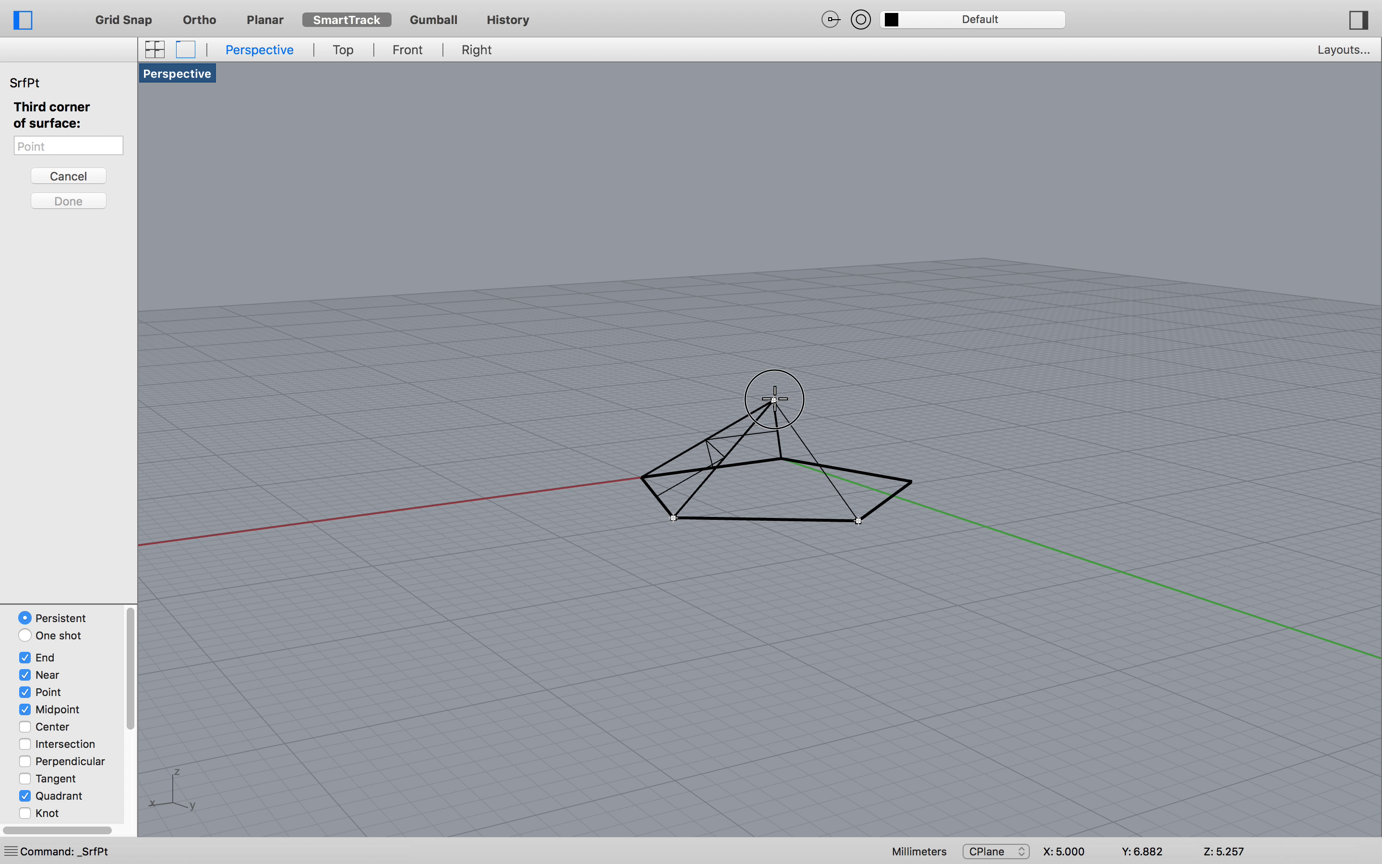
key(Return)
Create the fourth triangular surface on the following pentagon edge, with its third corner at the upper point
mouse_move(783, 405)
right_down()
mouse_move(823, 420)
mouse_move(799, 408)
right_up()
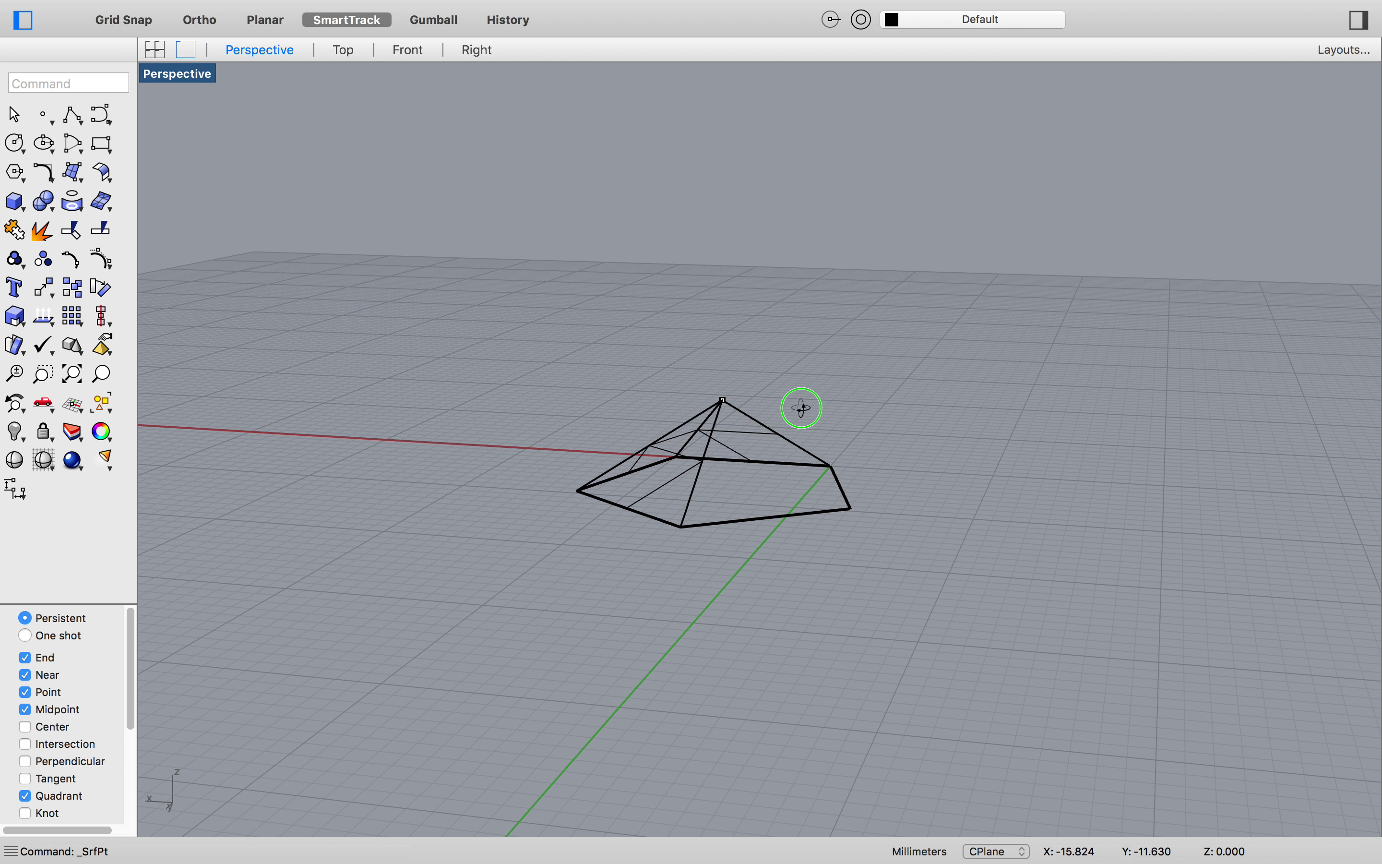
key(Return)
click(683, 525)
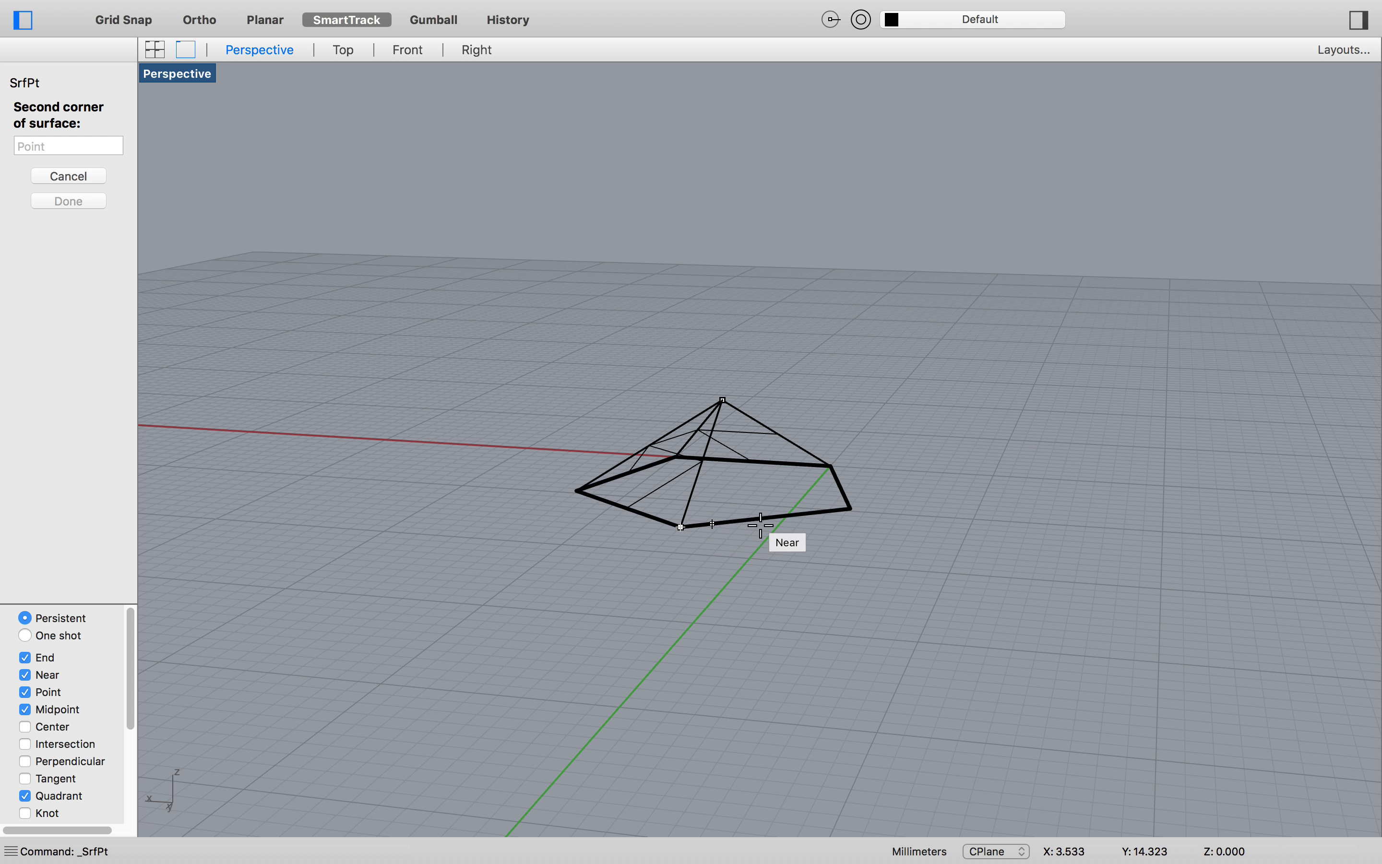
click(847, 507)
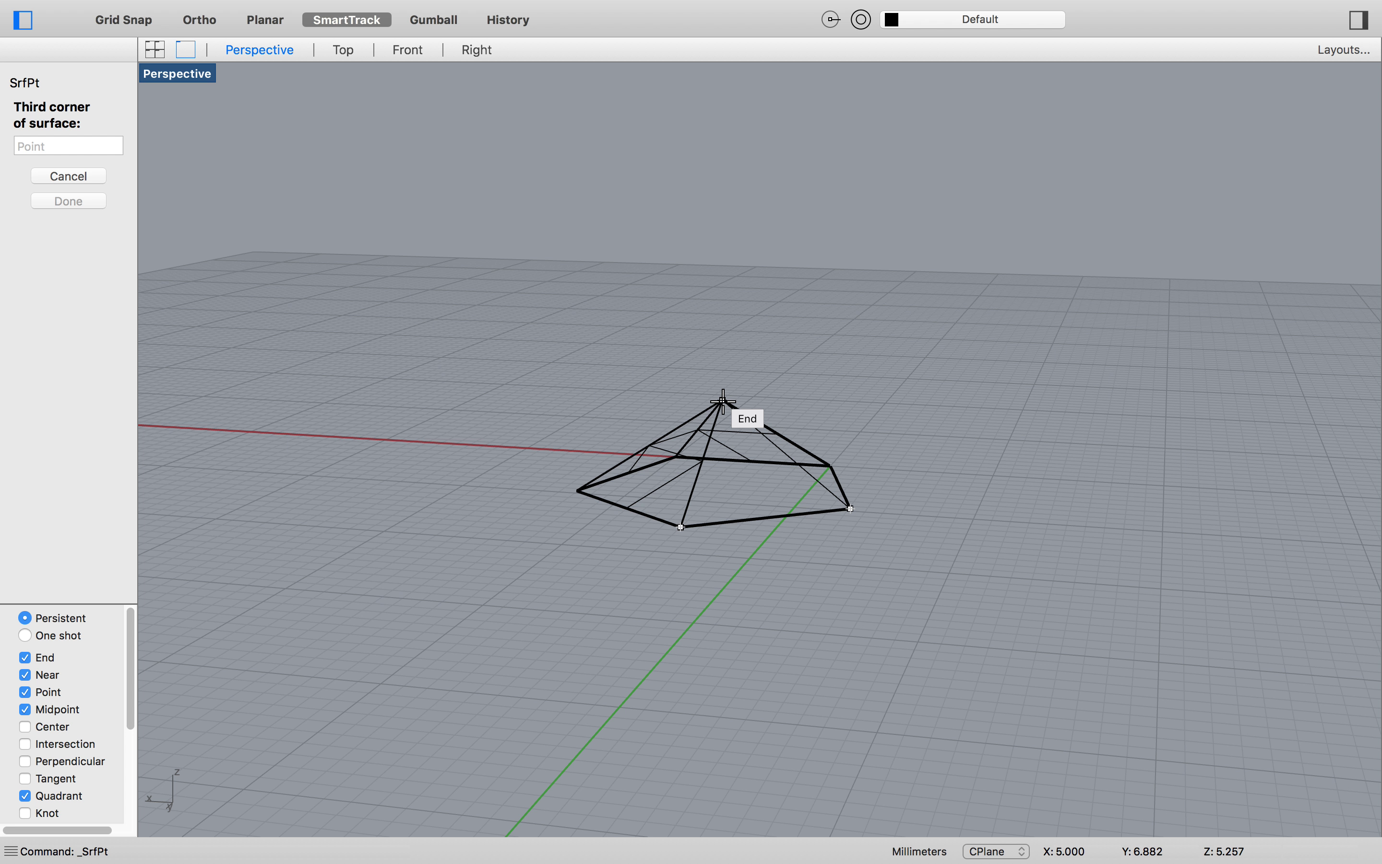
click(722, 400)
key(Return)
Close the pentagonal cap with a fifth triangular surface between the last pentagon edge, ending at the origin, and the apex
right_drag(890, 435, 727, 553)
key(Return)
click(677, 543)
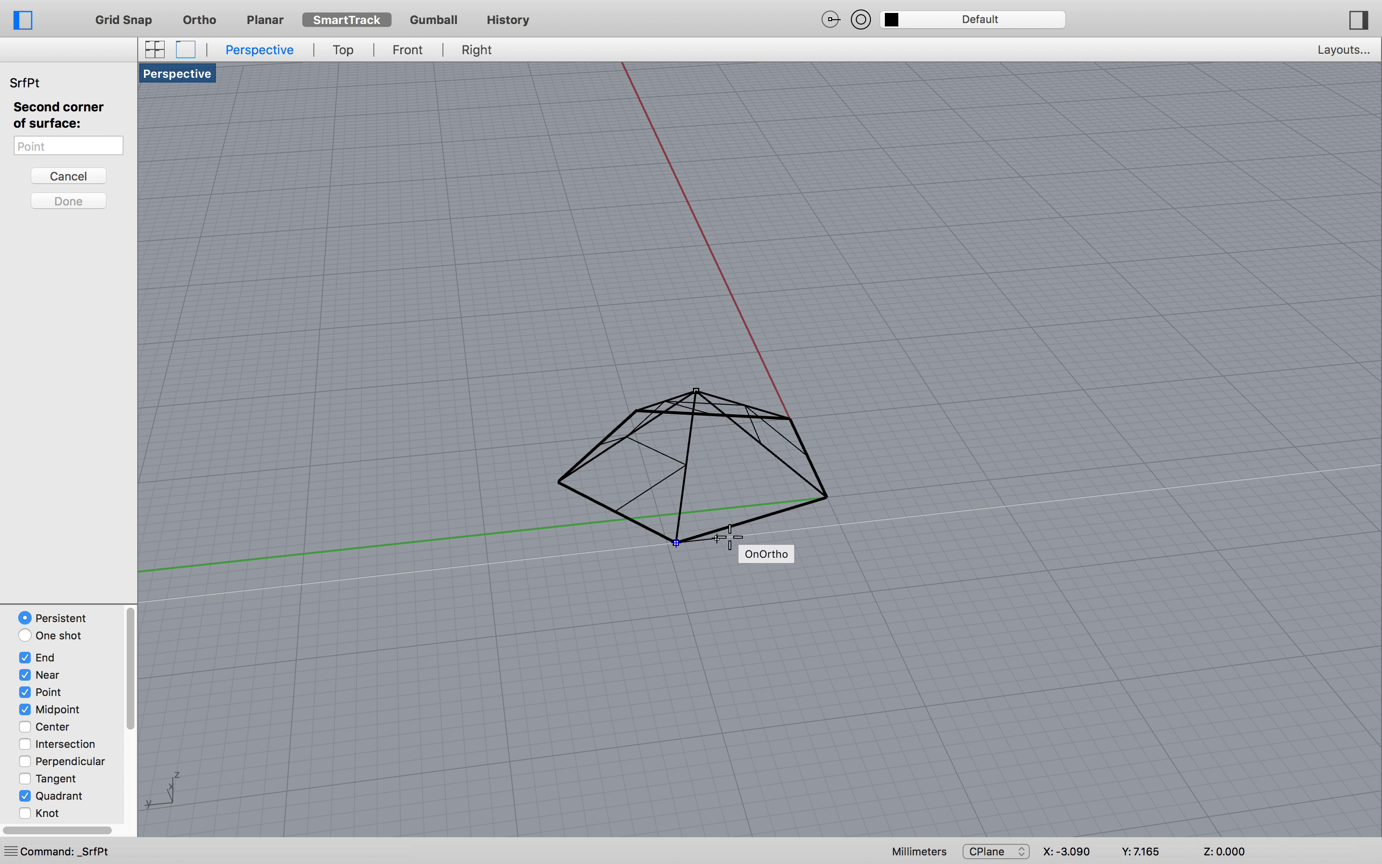
click(826, 492)
click(697, 392)
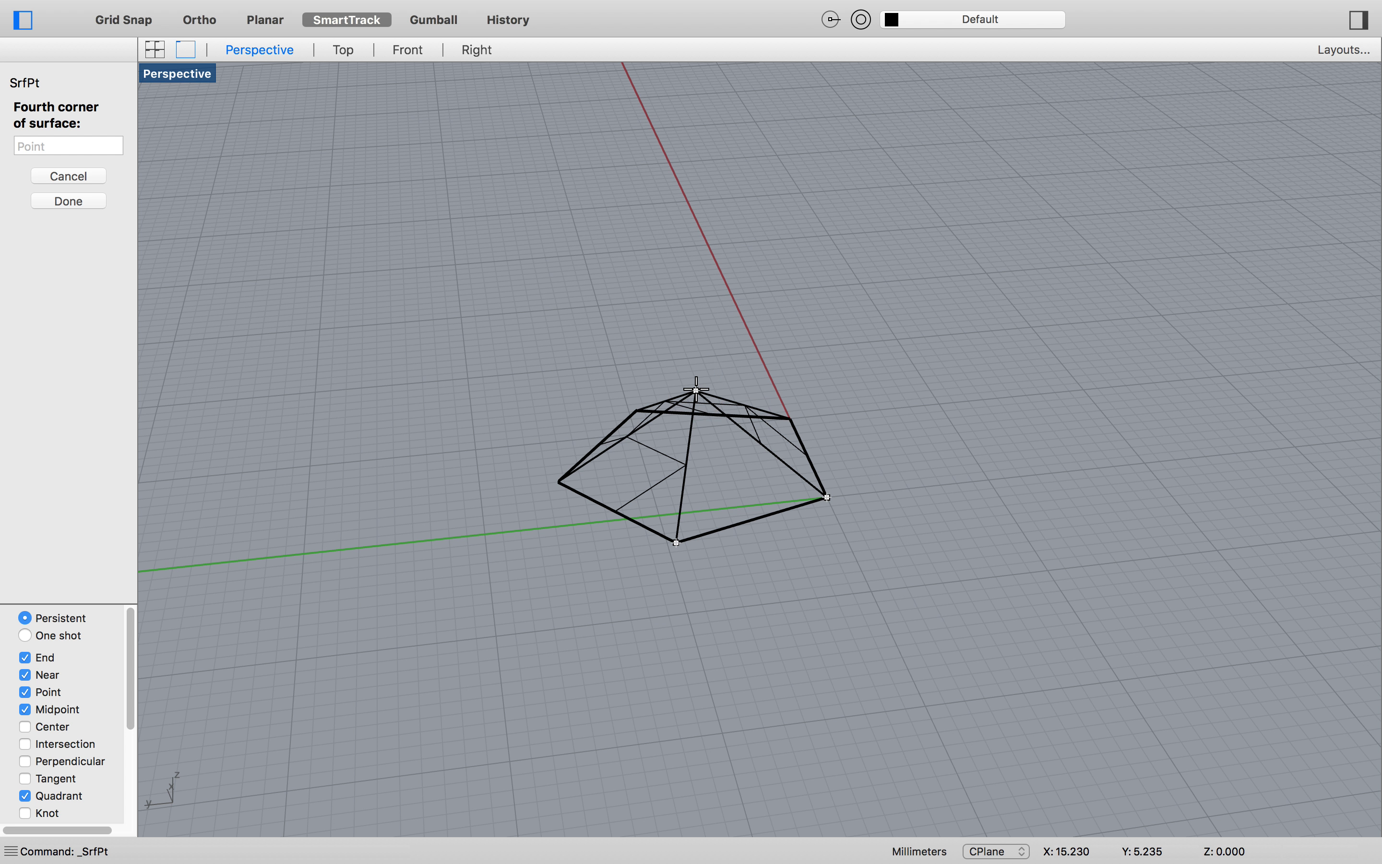
key(Return)
Change the Perspective viewport's display mode to Shaded
right_drag(856, 493, 875, 531)
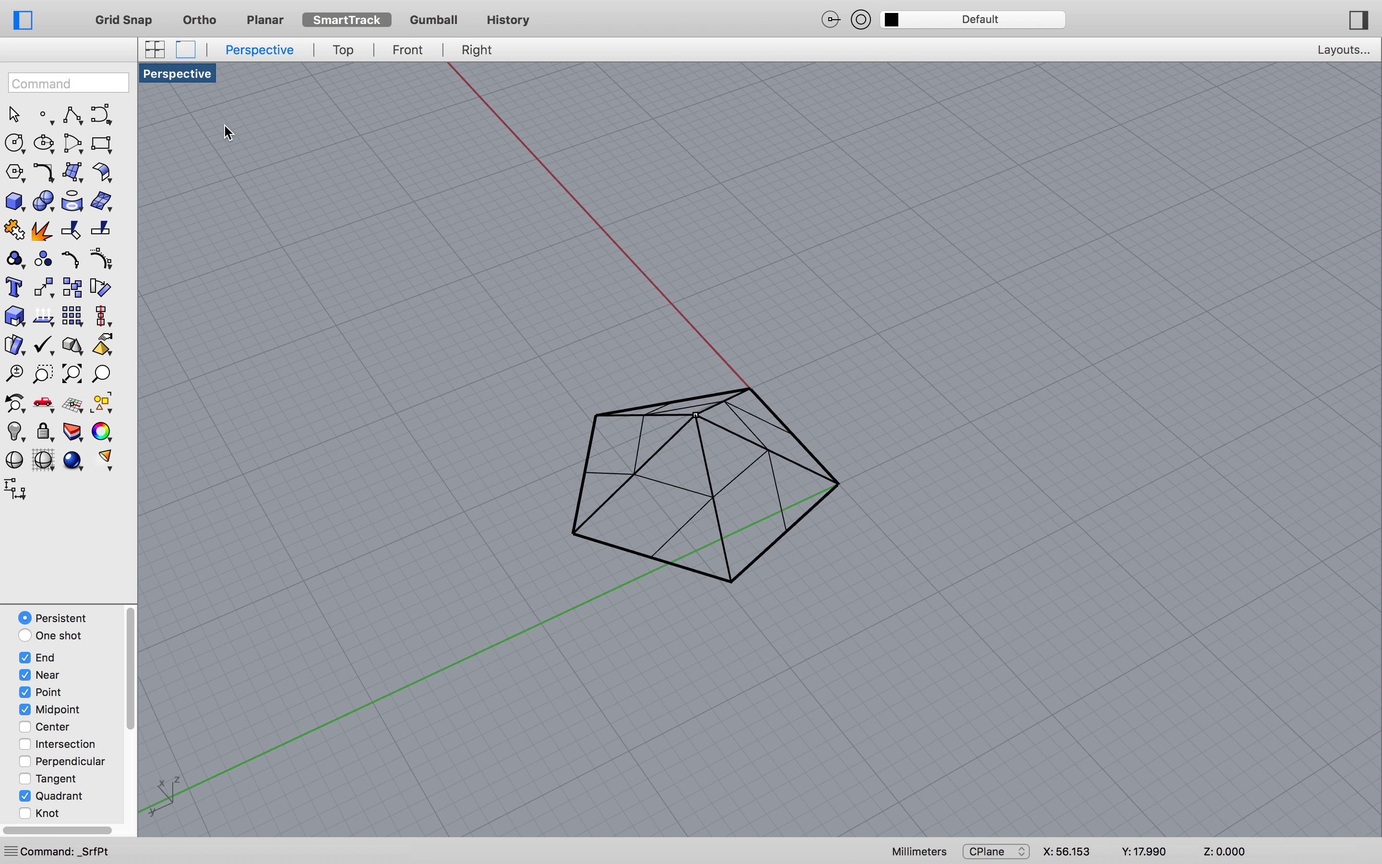
click(170, 78)
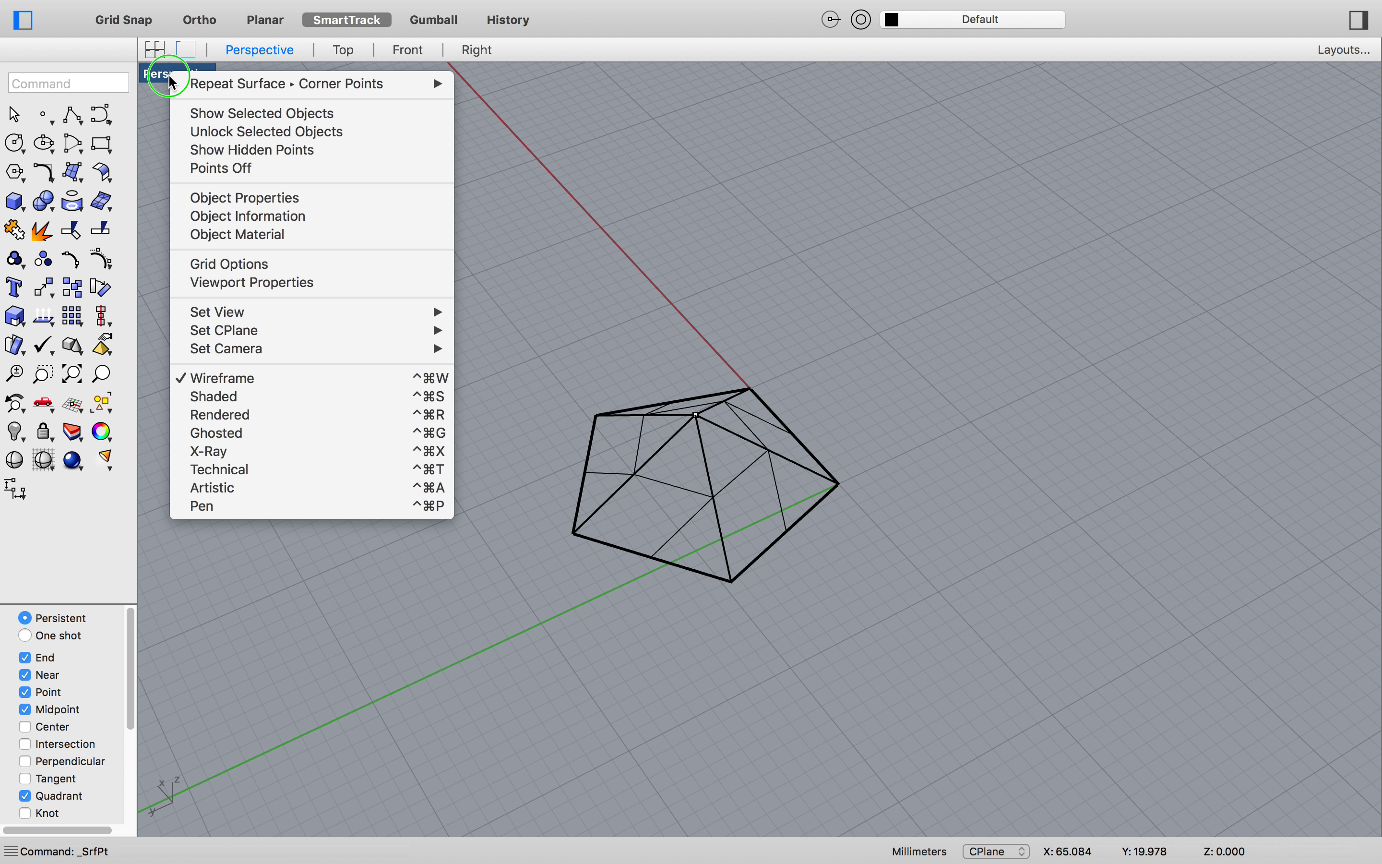
click(251, 397)
Select three adjacent triangular faces of the cap and join them into one polysurface
mouse_move(471, 422)
right_down()
mouse_move(481, 392)
mouse_move(463, 411)
mouse_move(463, 438)
right_up()
click(725, 503)
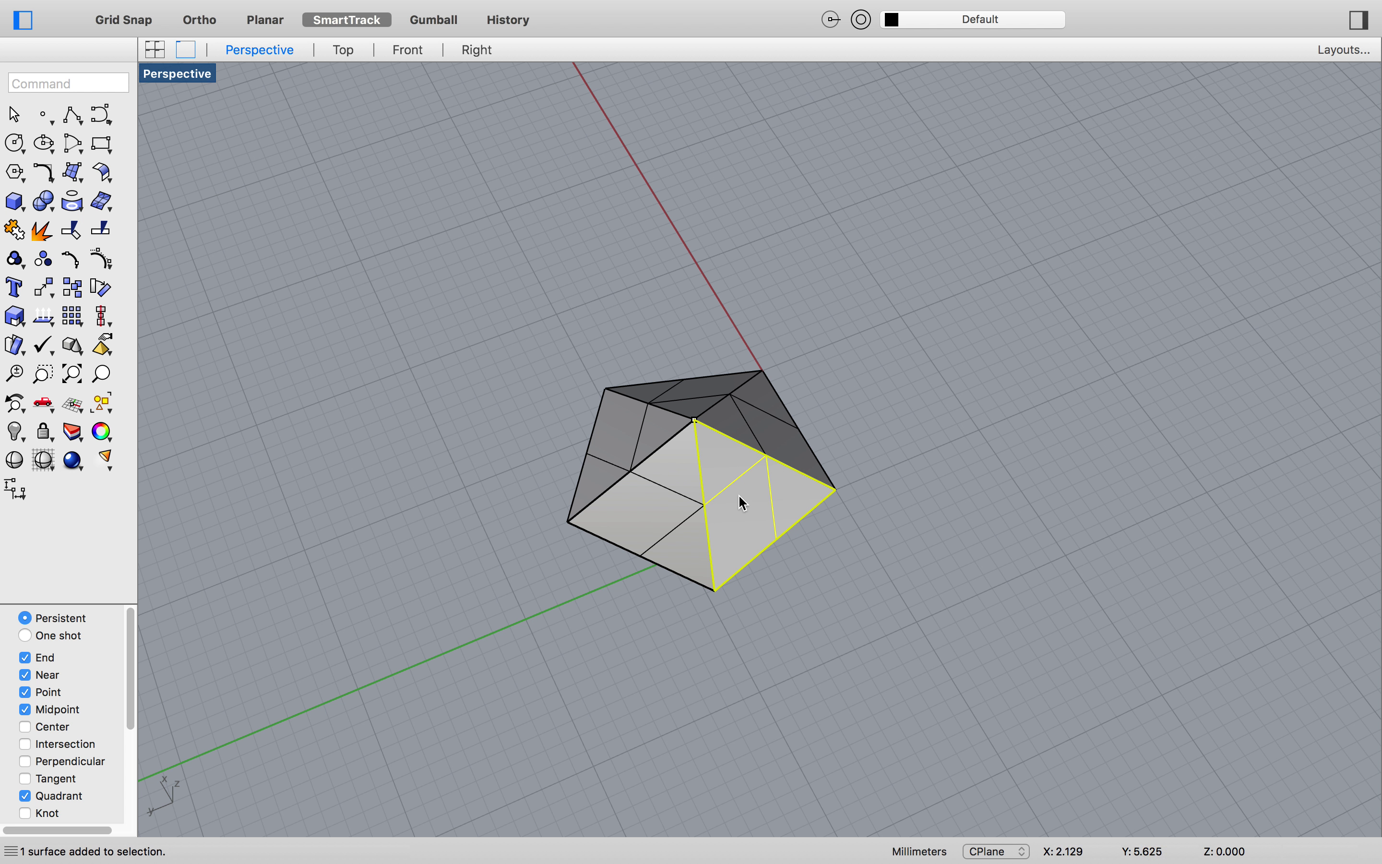
shift+click(771, 419)
shift+click(686, 403)
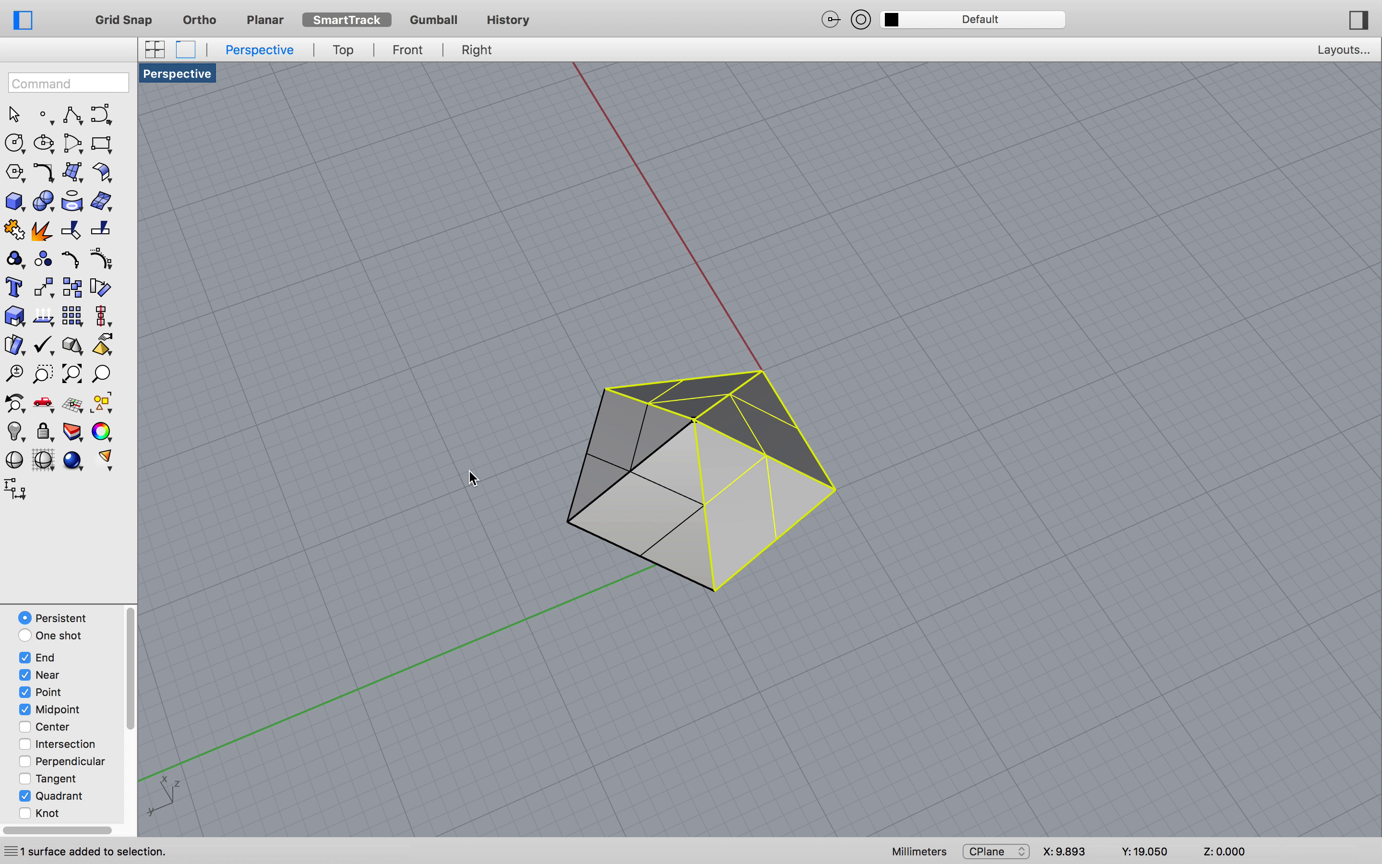
click(16, 231)
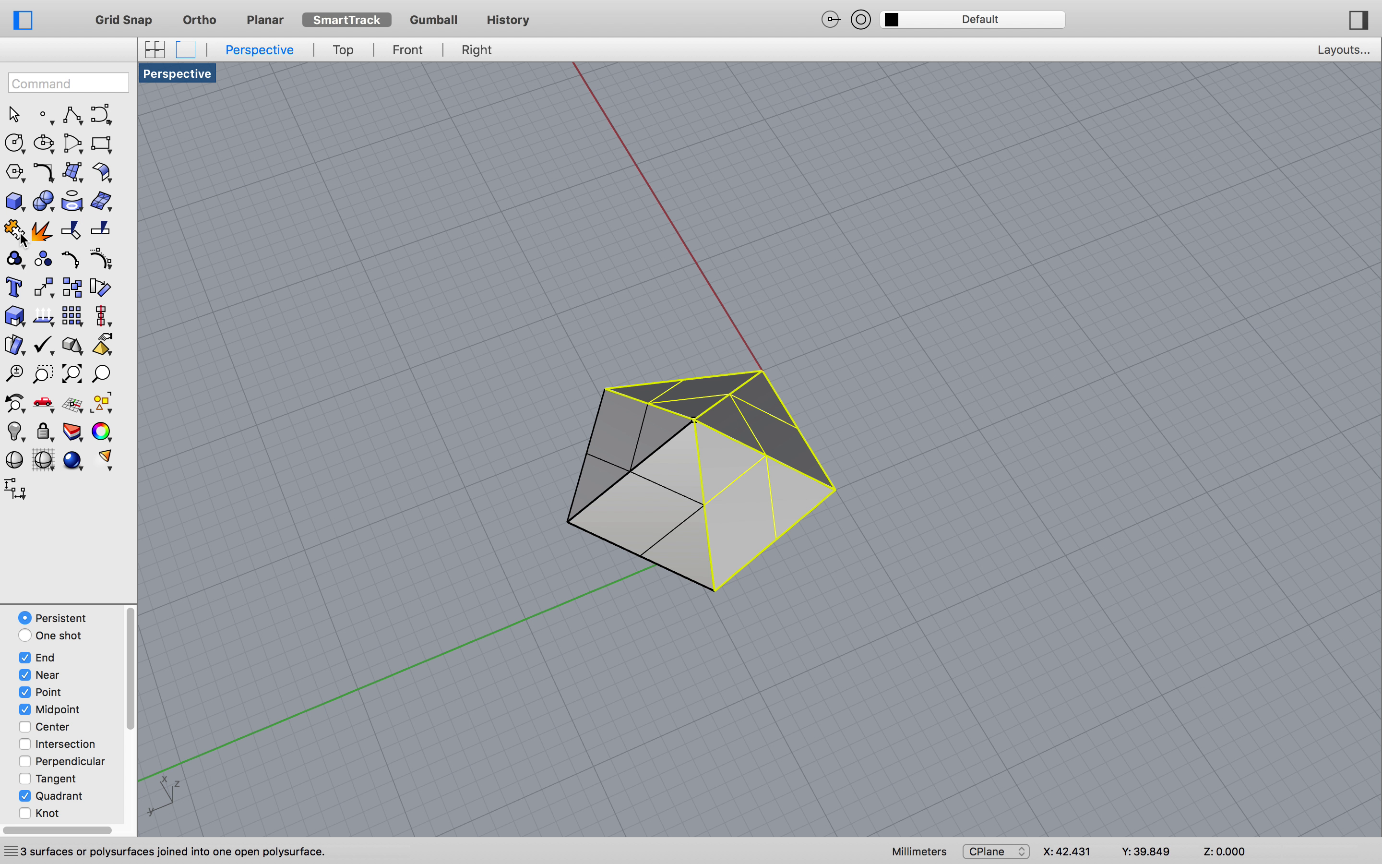
Orient a copy of the three joined faces by three points, from its open corner, apex and opposite corner onto three consecutive pentagon corners
click(632, 10)
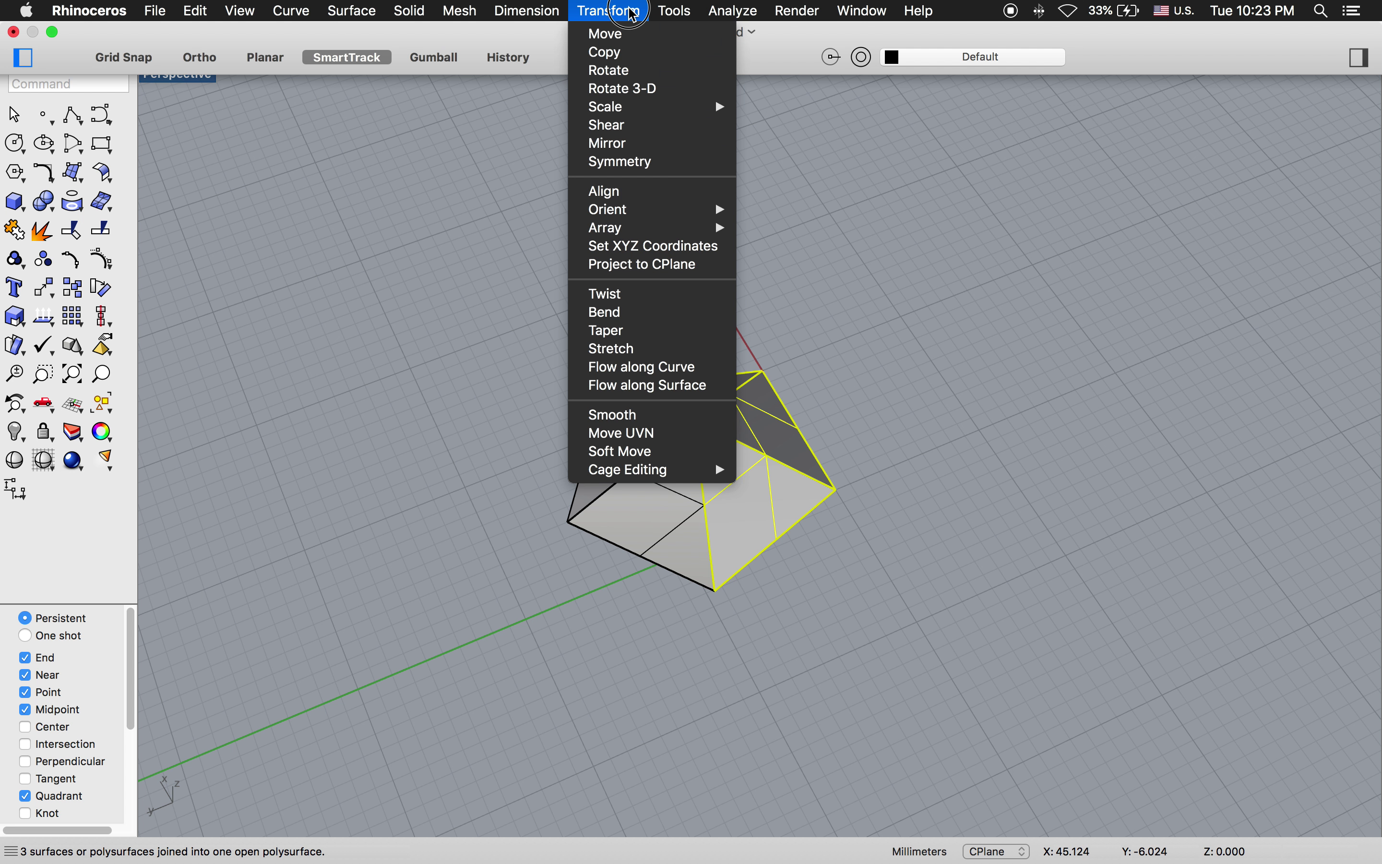
mouse_move(673, 220)
click(784, 227)
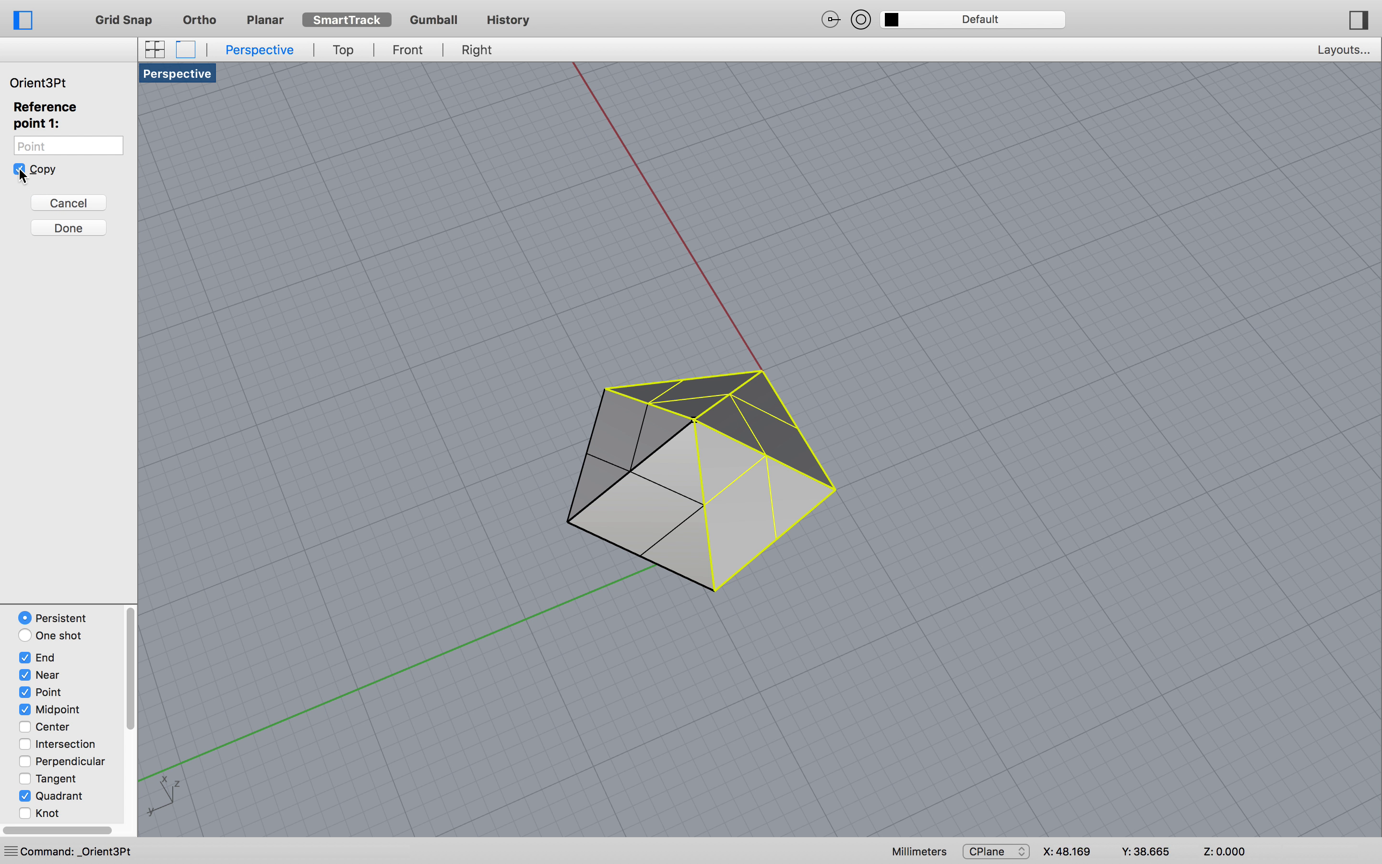
right_drag(771, 613, 660, 434)
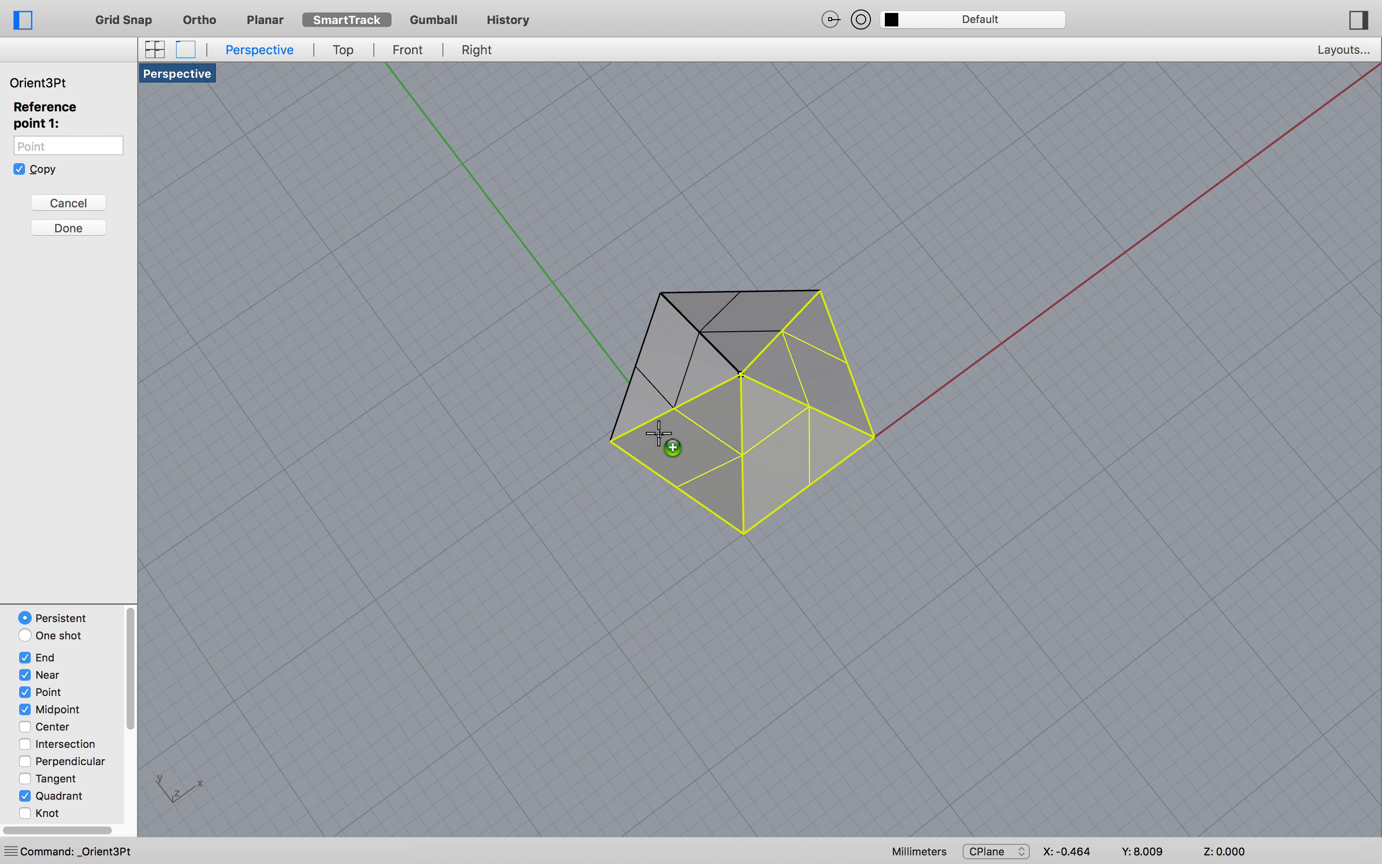
click(611, 441)
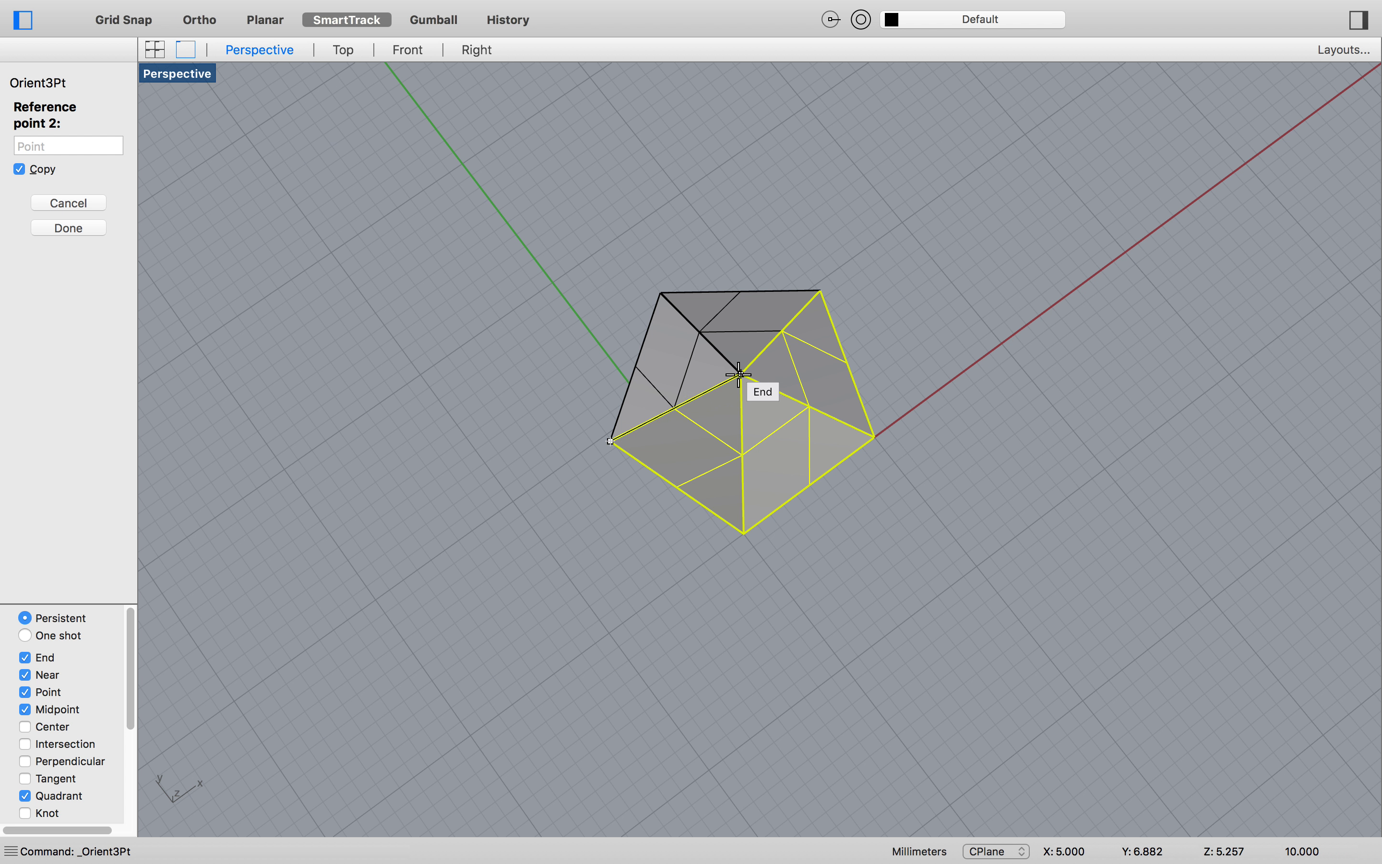
click(820, 292)
right_drag(518, 617, 580, 553)
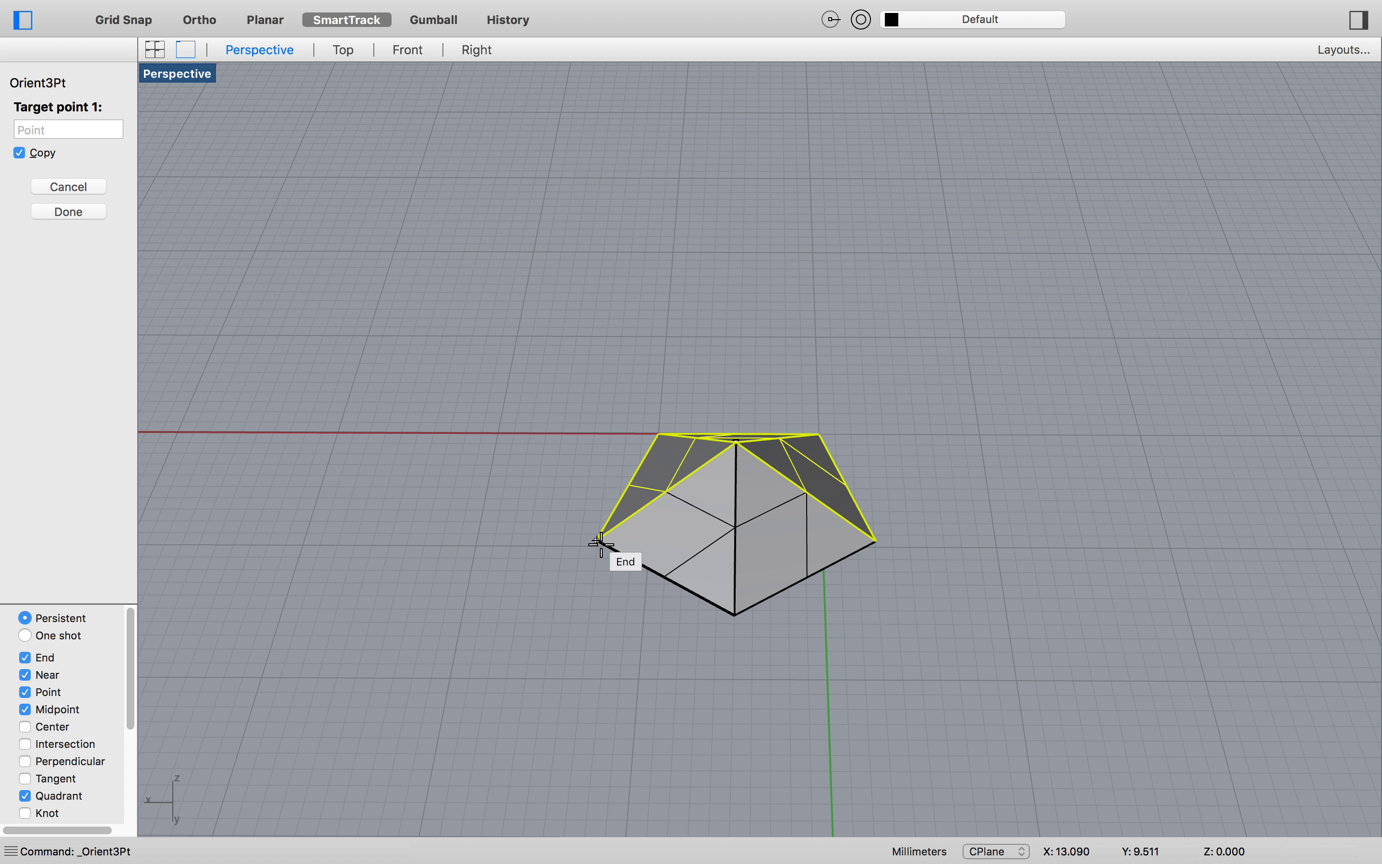
click(598, 540)
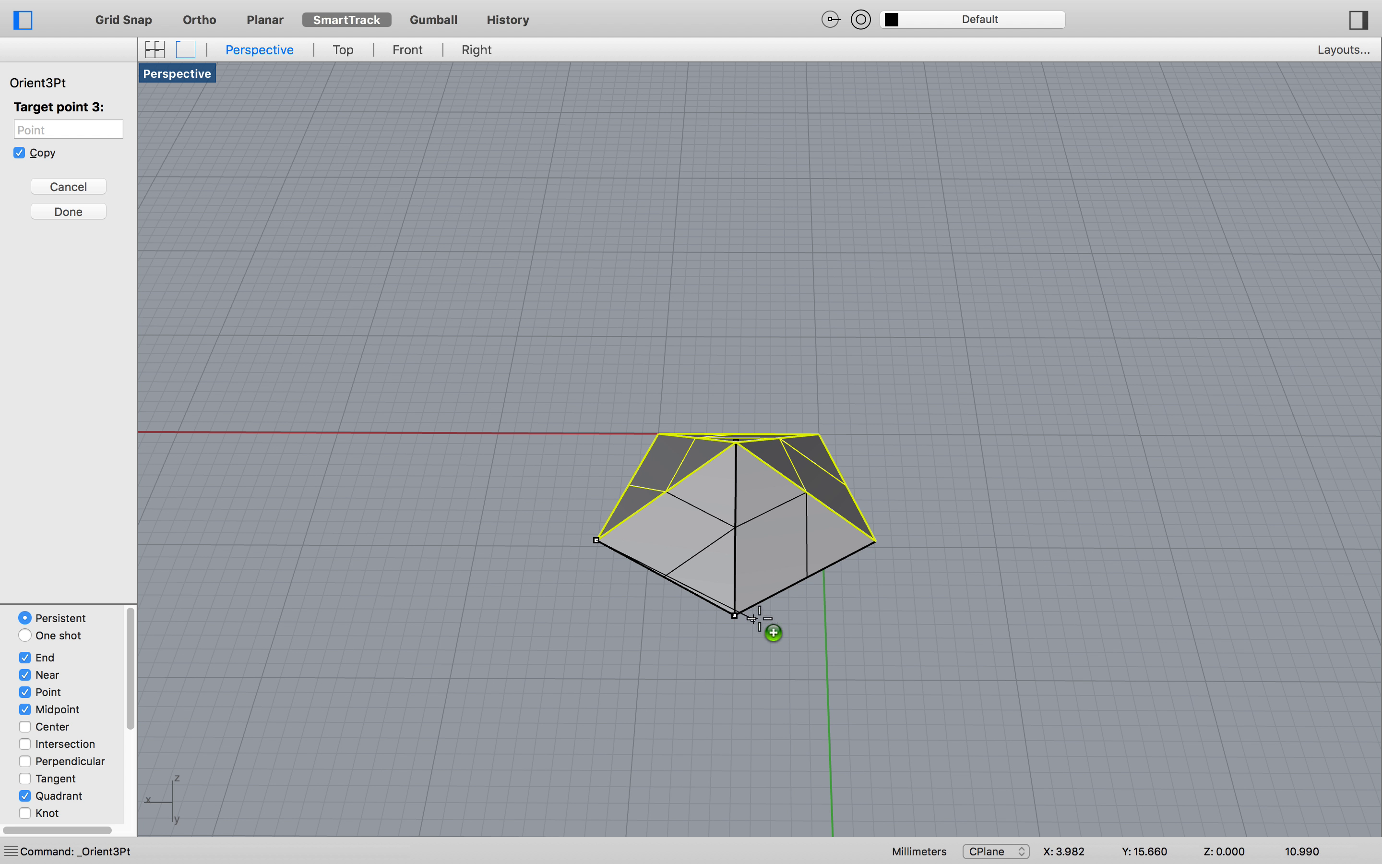
click(877, 545)
Place three more oriented copies of the joined faces around the shape, each snapped to three consecutive corners of an open boundary
right_drag(877, 545, 798, 591)
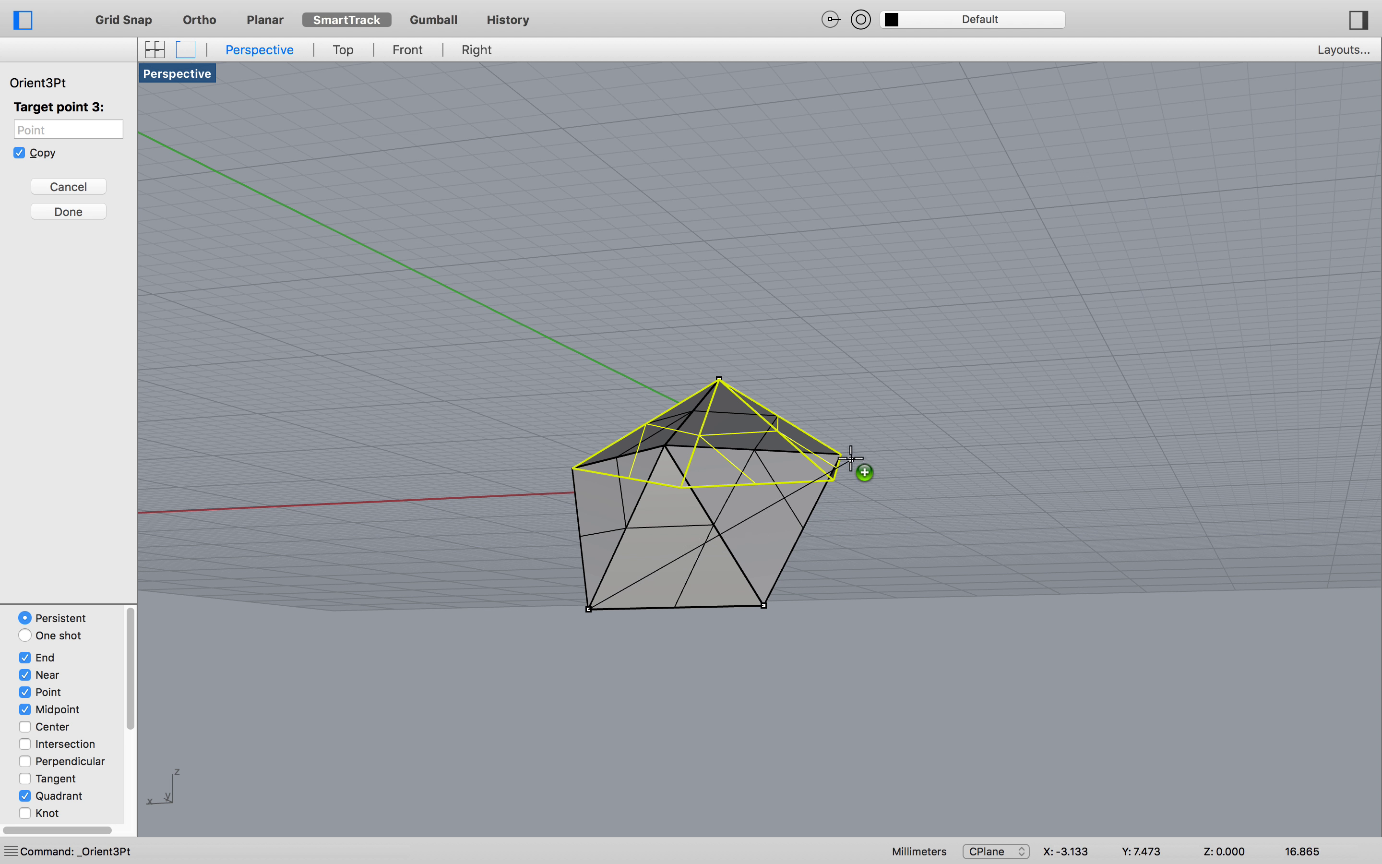
right_drag(937, 598, 857, 600)
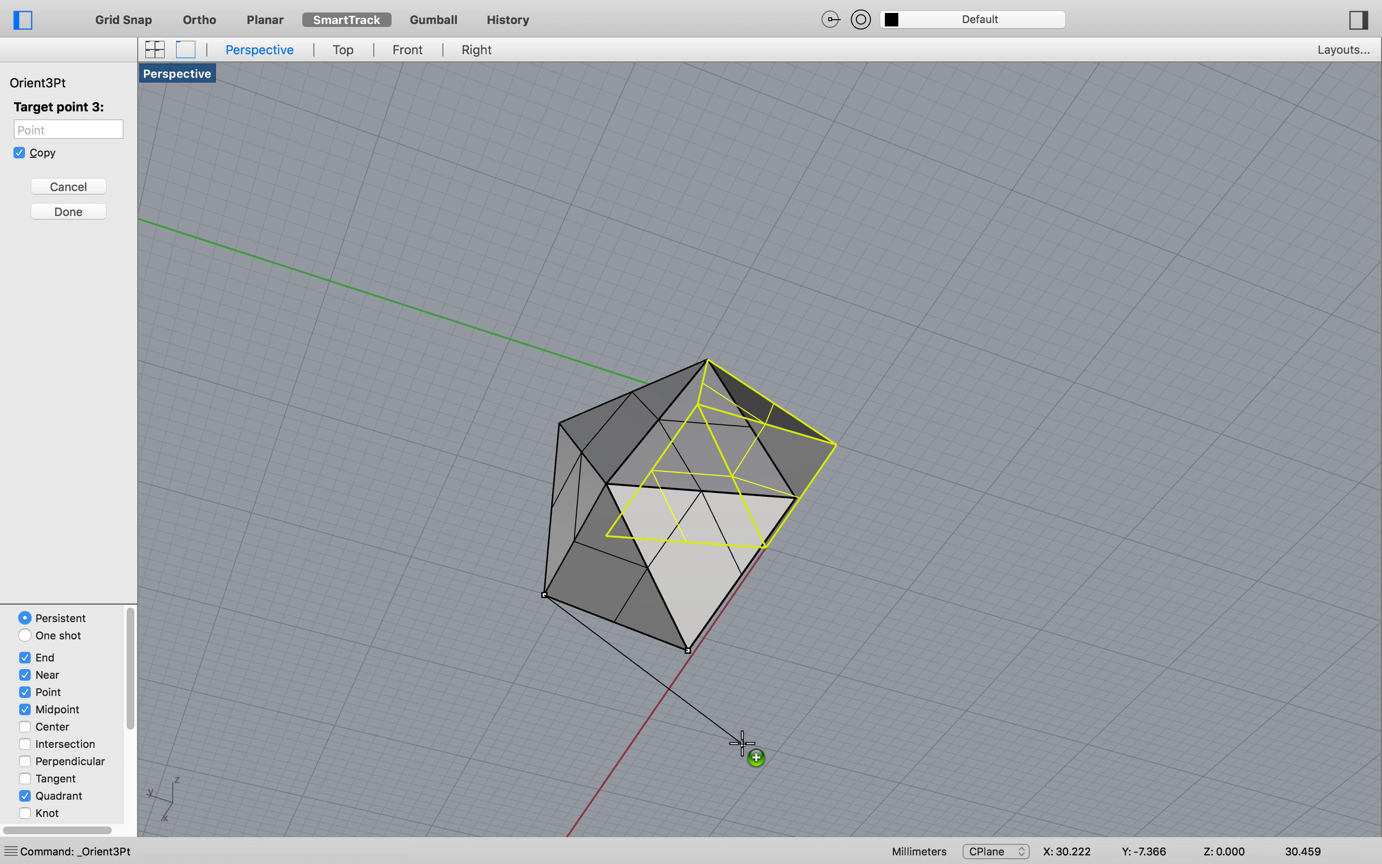
right_drag(851, 586, 823, 595)
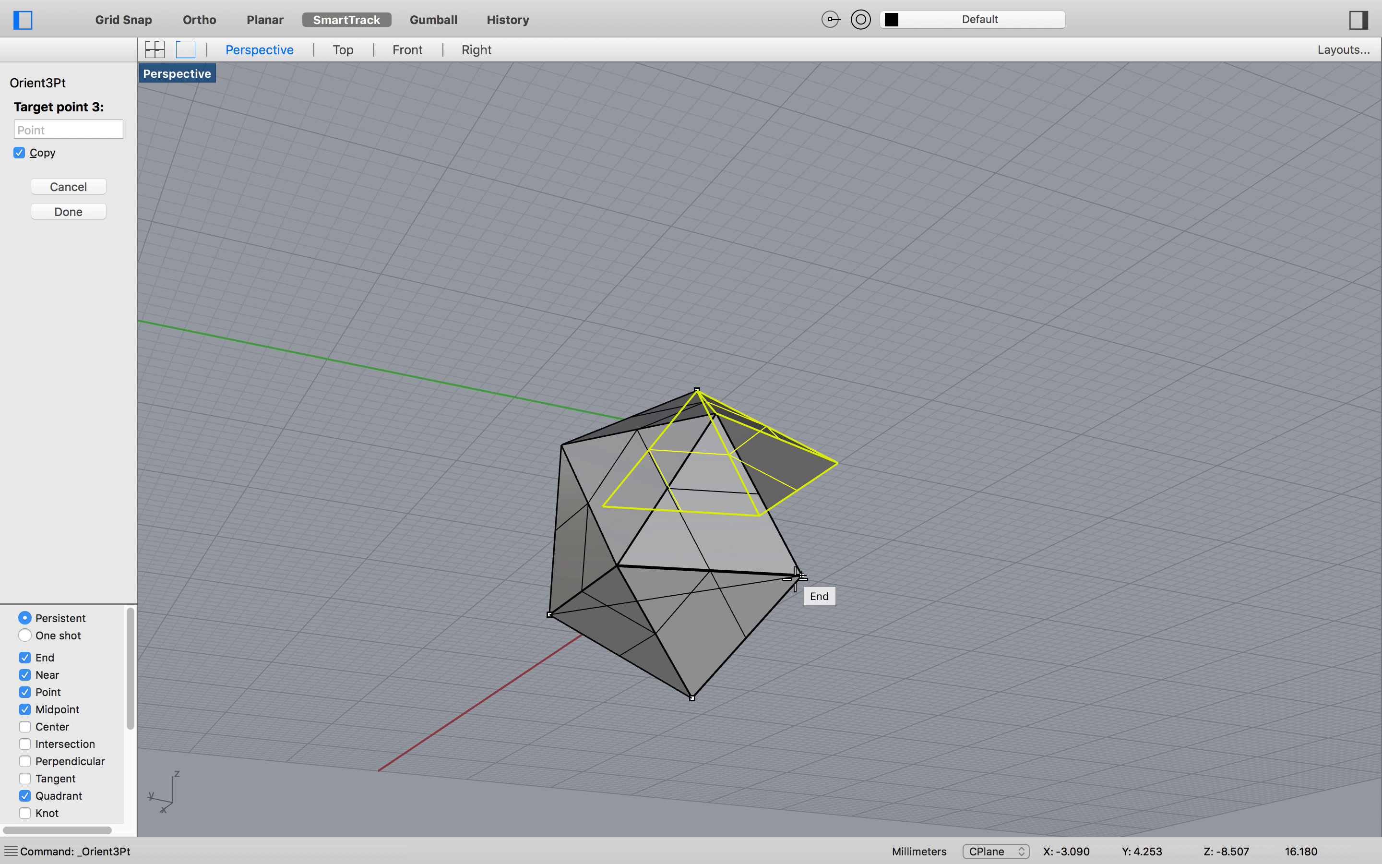
right_drag(890, 681, 748, 741)
right_drag(676, 653, 777, 394)
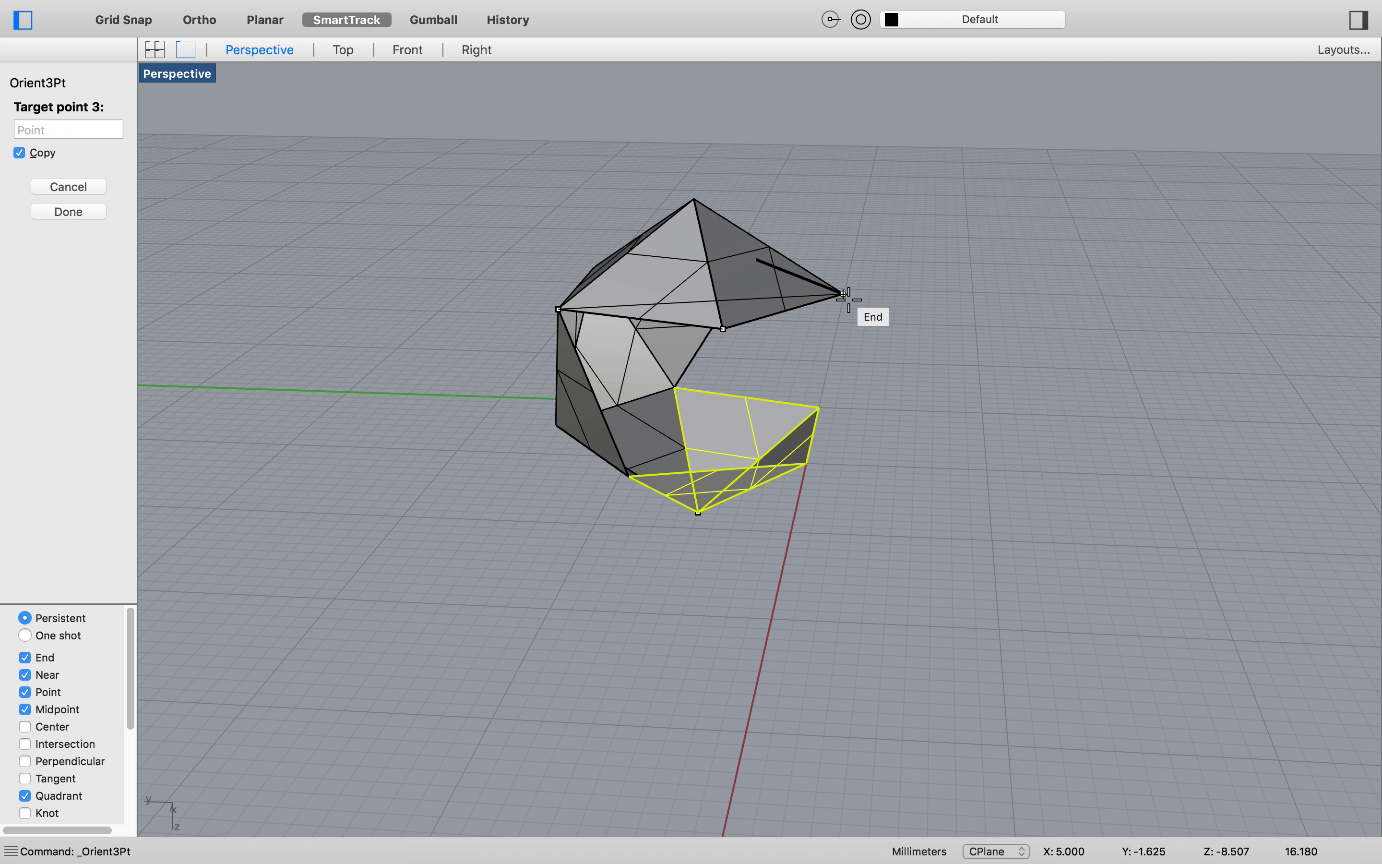
right_drag(846, 297, 550, 401)
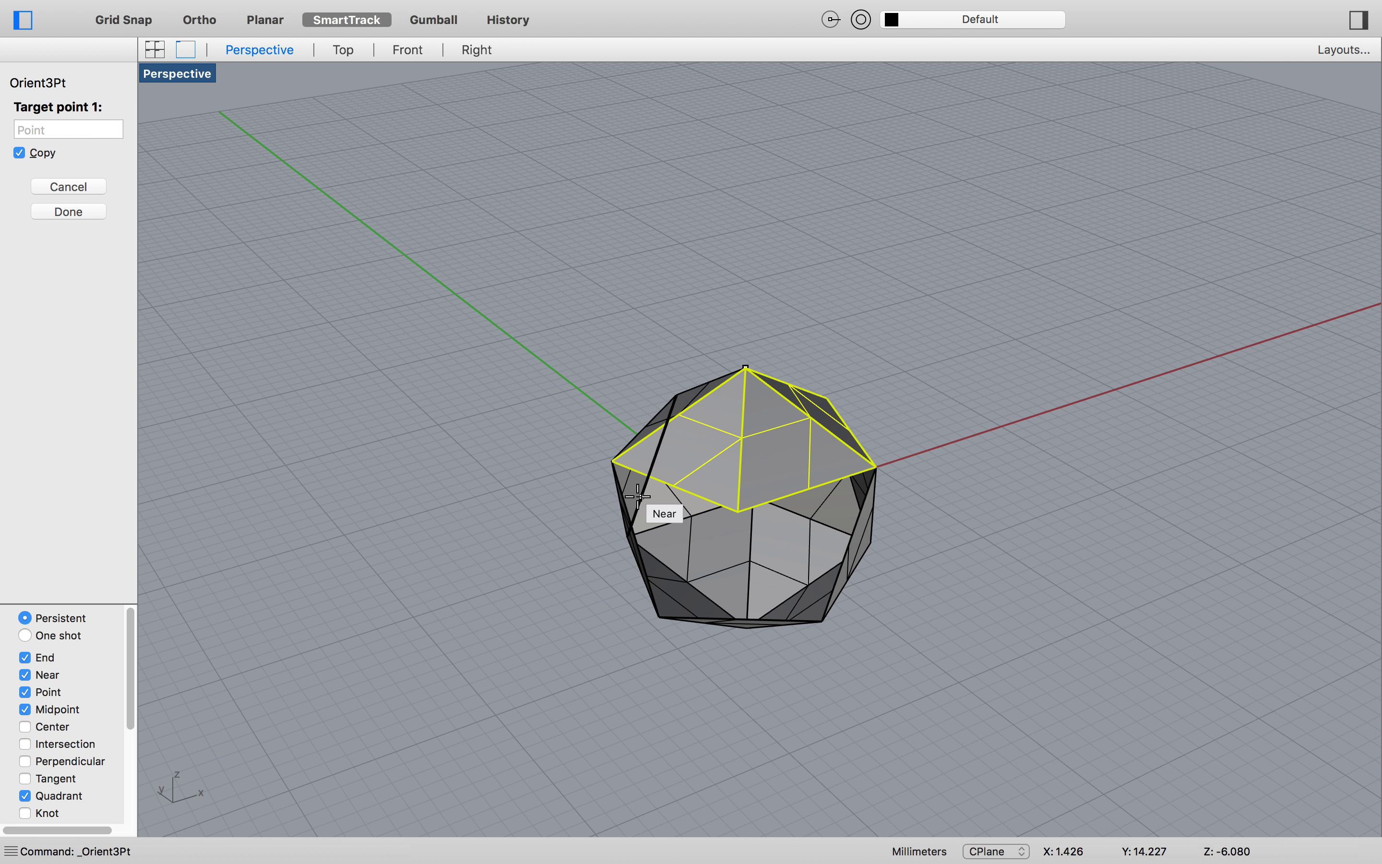
Fill the remaining opening with one last oriented copy snapped to its three open corners, and finish the orient command
click(610, 462)
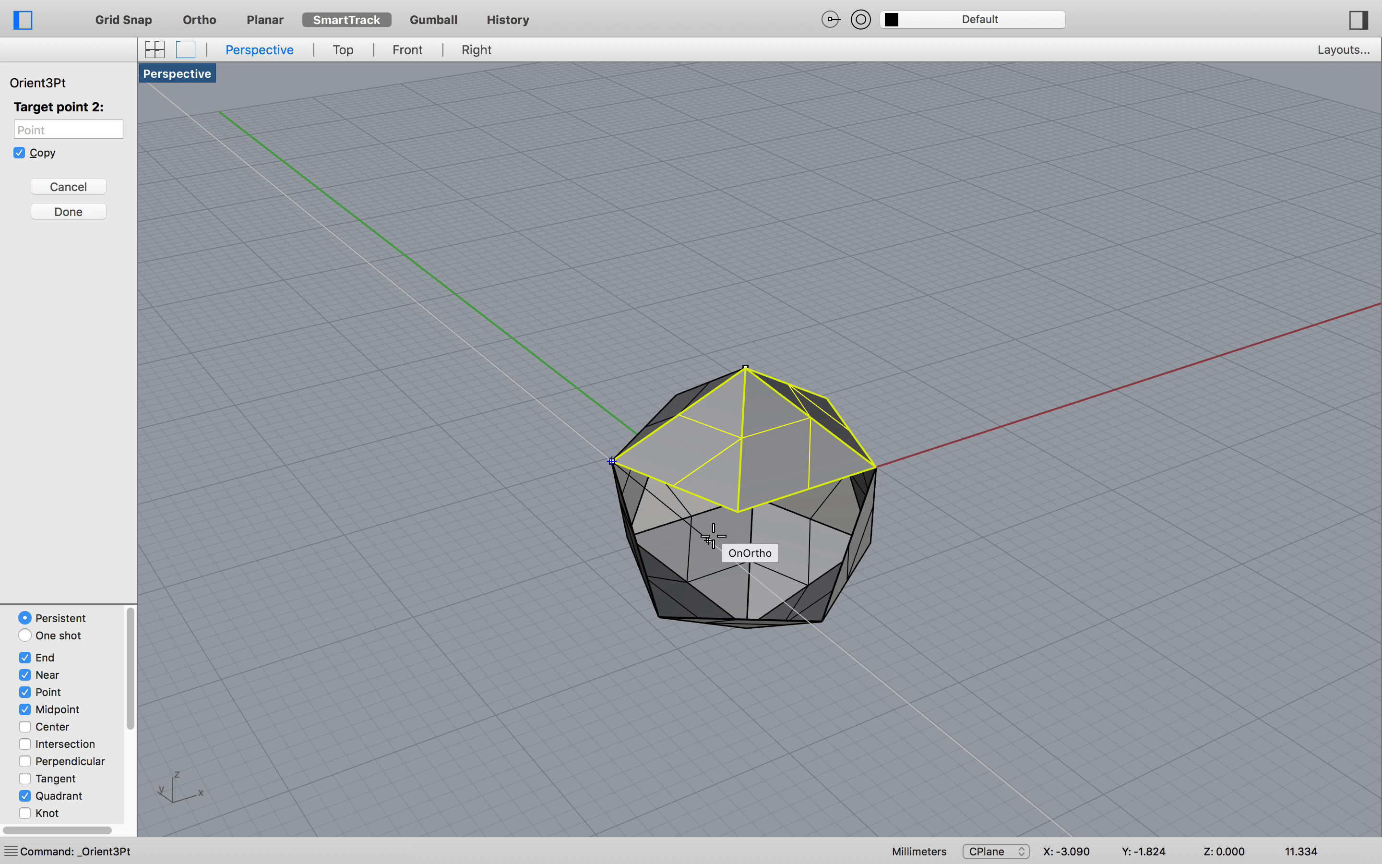
click(739, 516)
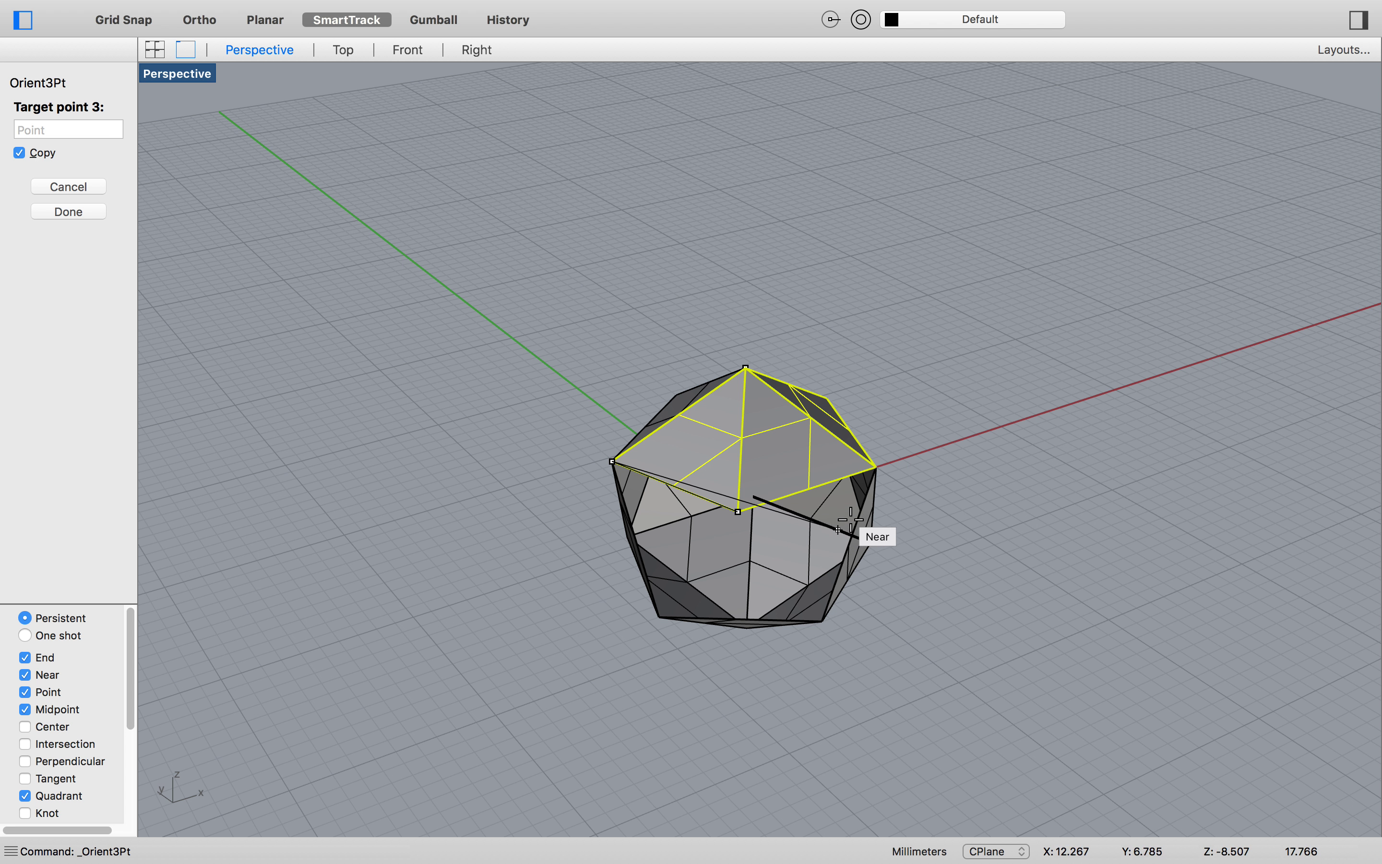
click(874, 467)
key(Return)
Select the whole model and join all the faces into one closed polysurface
right_drag(1012, 675, 888, 628)
shift+right_drag(967, 699, 874, 652)
click(875, 654)
drag(988, 786, 483, 329)
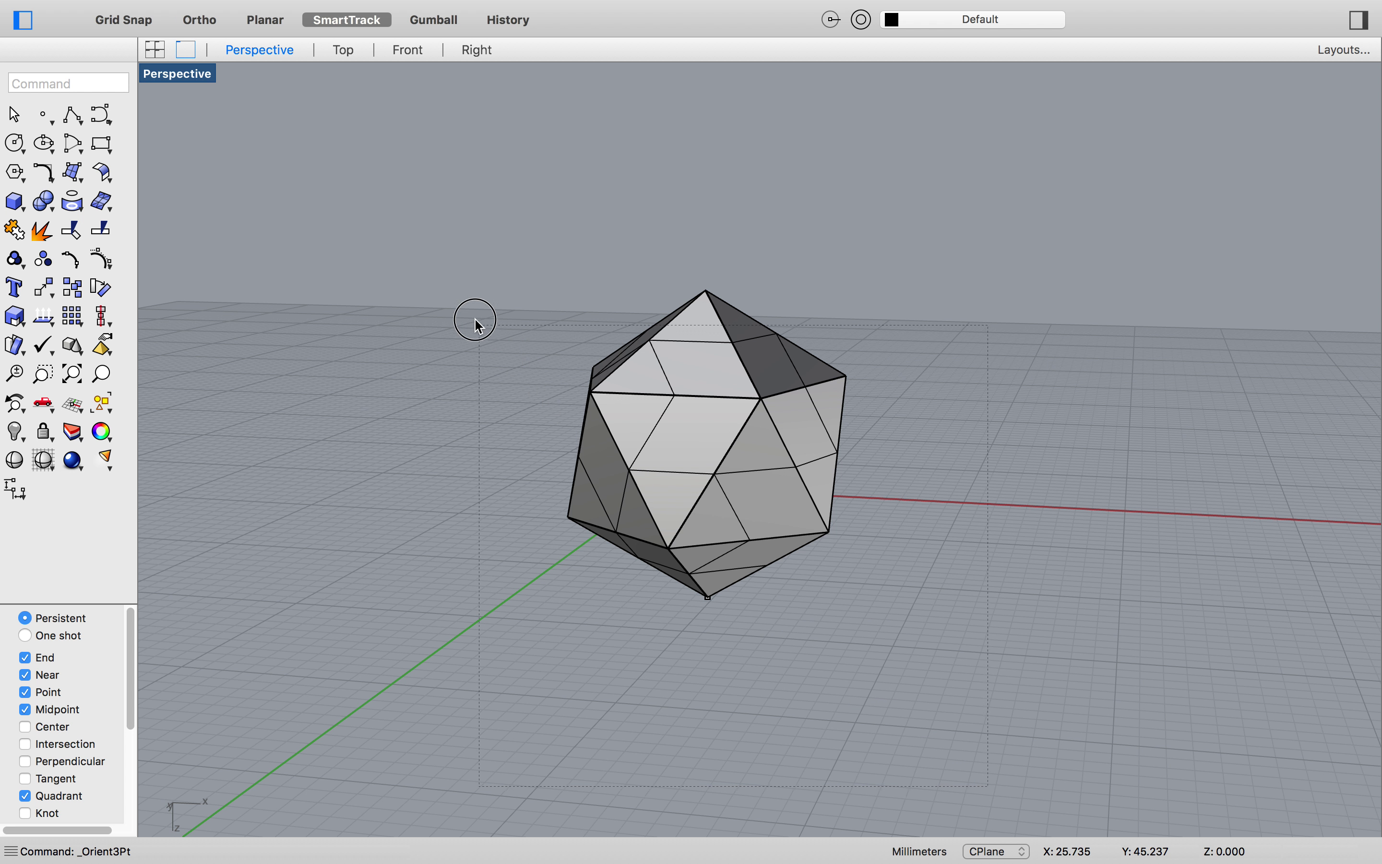
drag(430, 253, 429, 253)
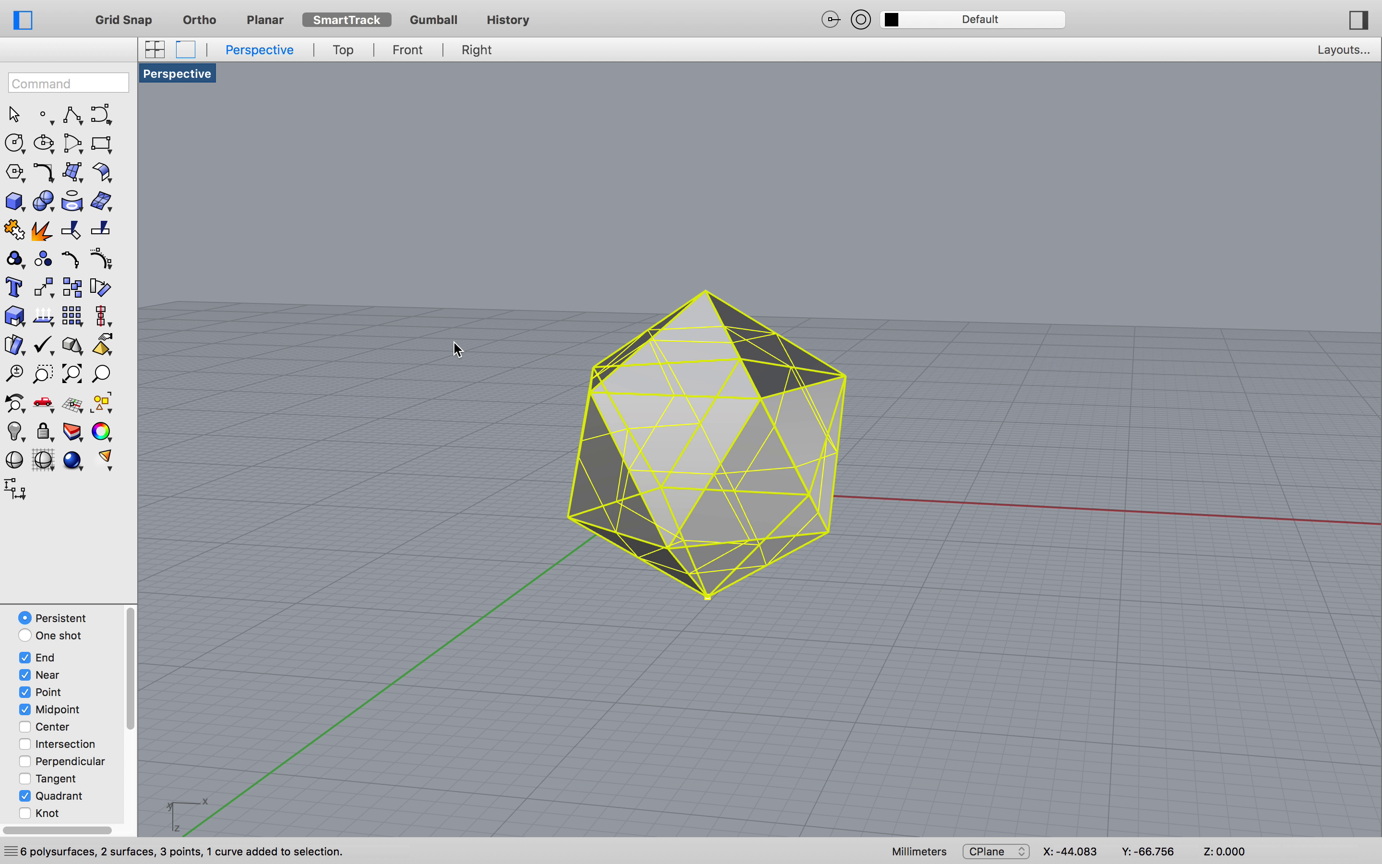
click(17, 229)
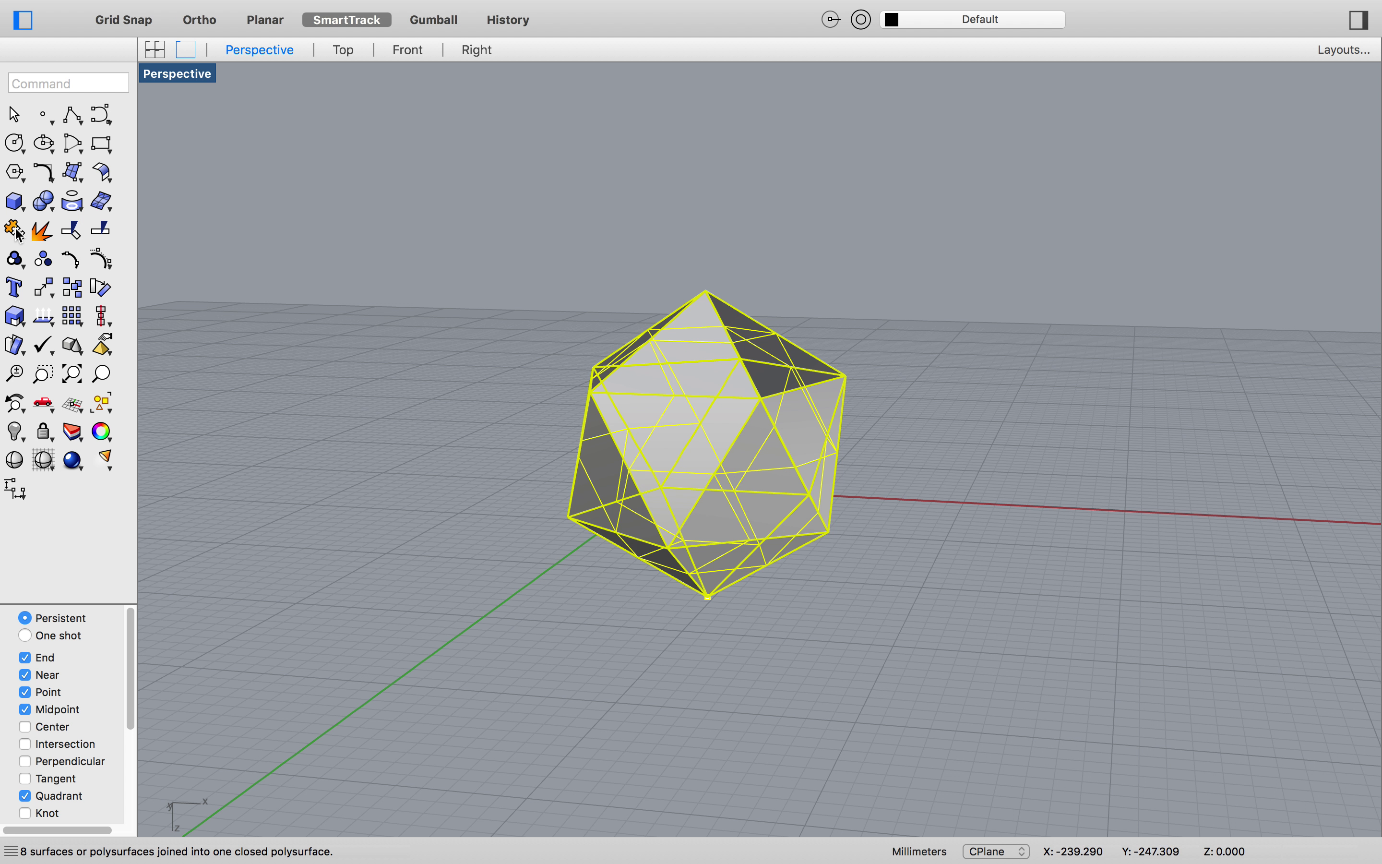
Change the Perspective viewport's display mode to Rendered
click(197, 83)
click(240, 422)
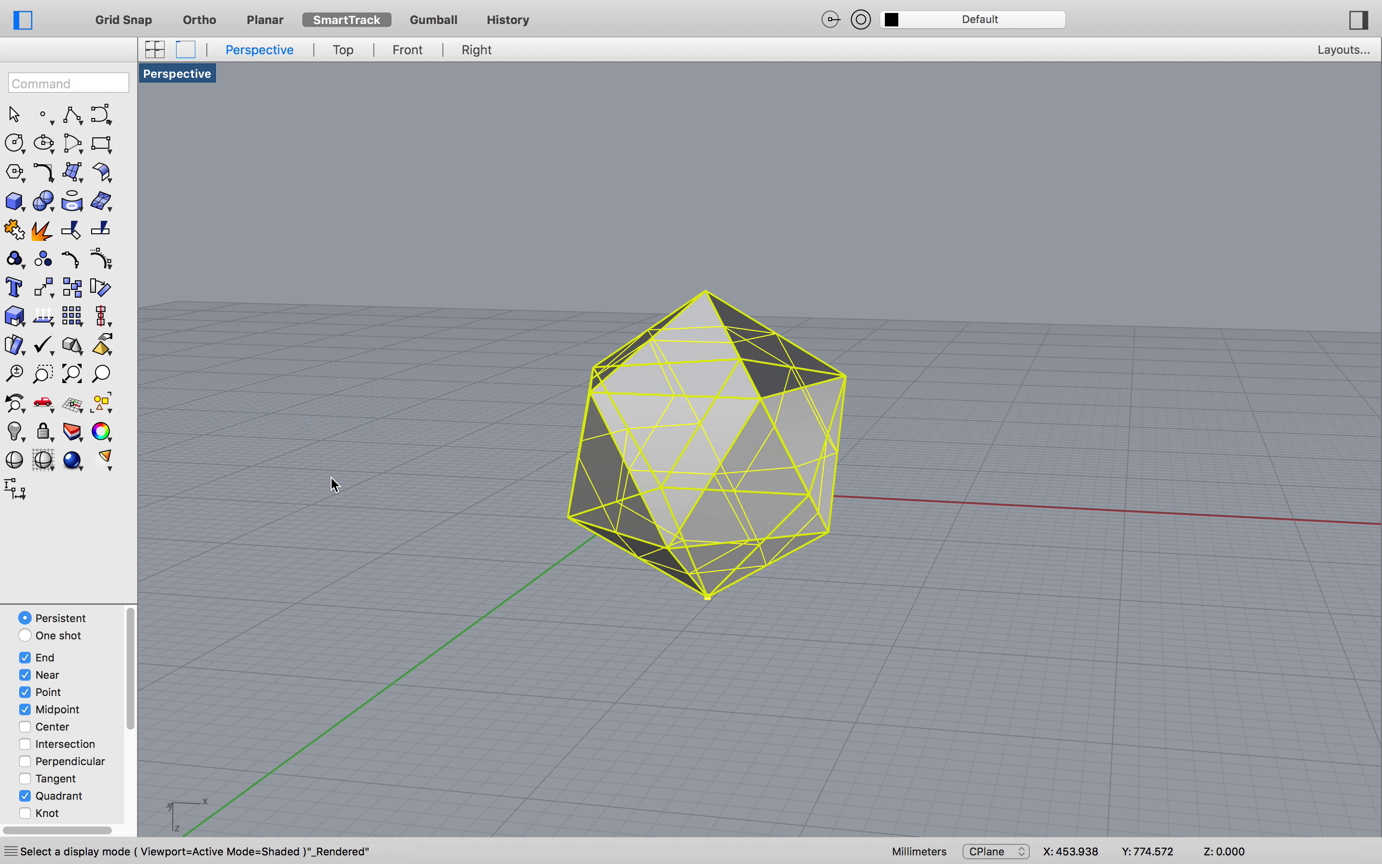
mouse_move(367, 506)
right_down()
mouse_move(506, 525)
mouse_move(603, 497)
mouse_move(166, 247)
right_up()
Run the What command on the icosahedron polysurface, check its geometry description for a closed solid, and close the description
click(762, 397)
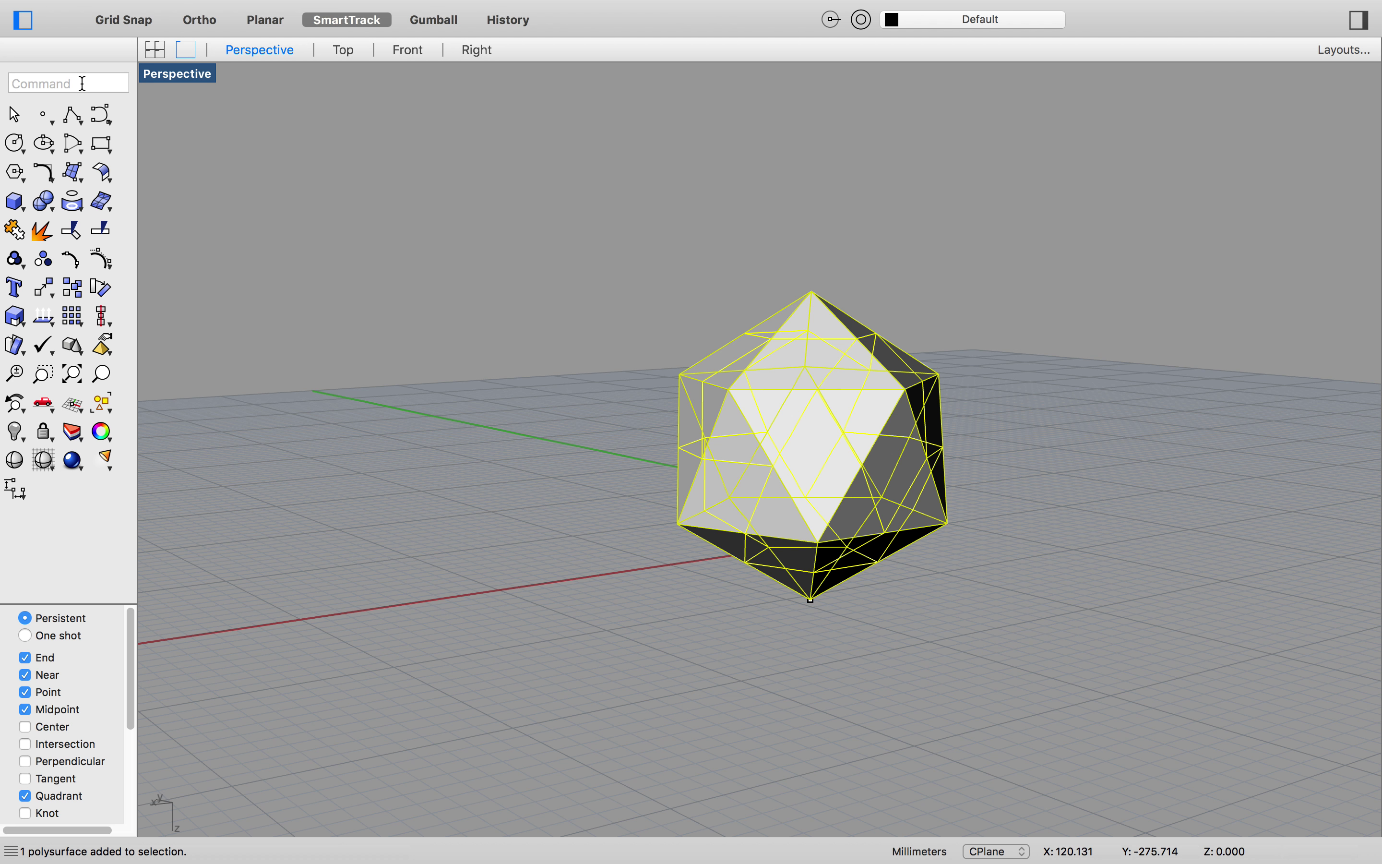
key(Return)
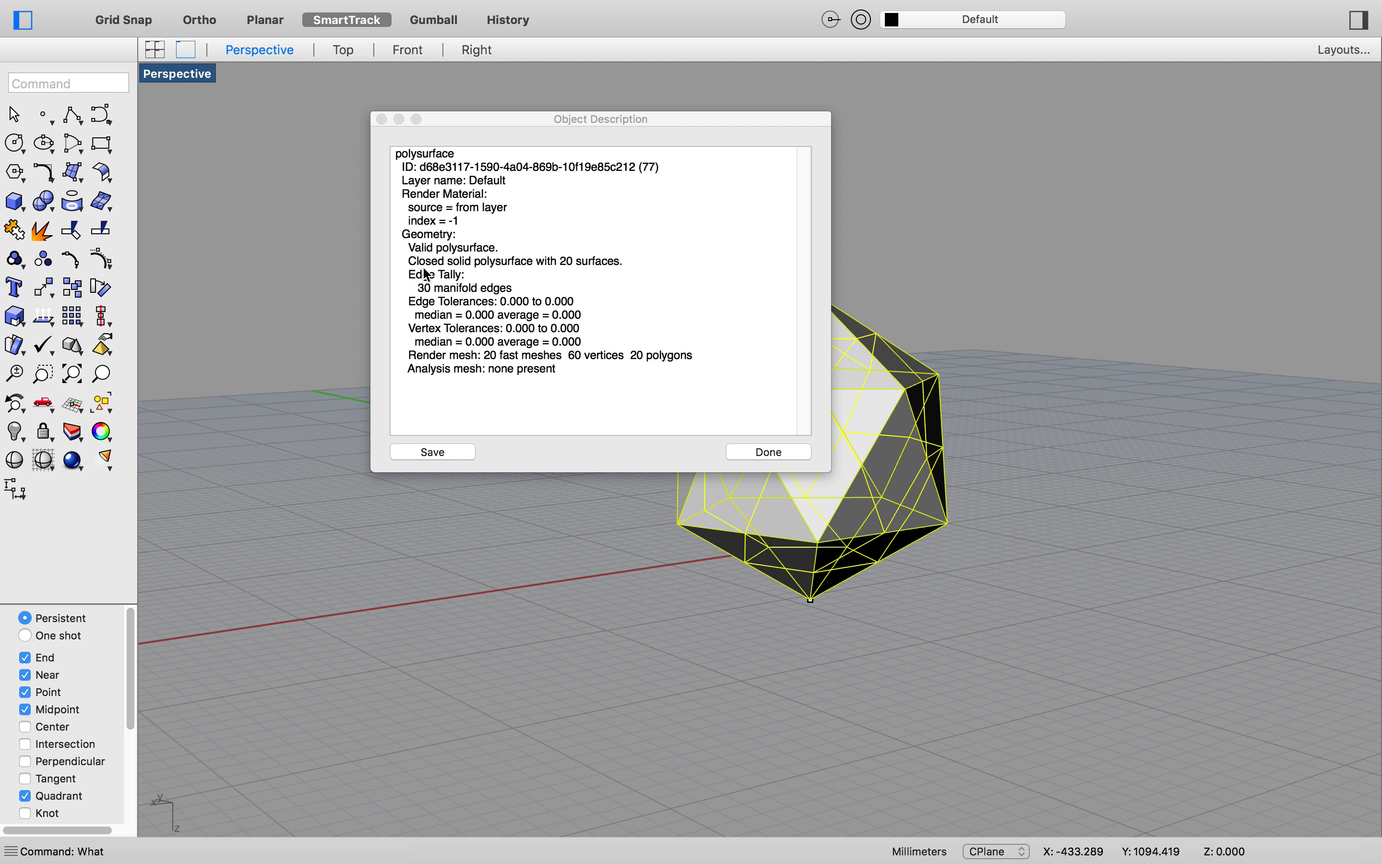
drag(406, 264, 489, 261)
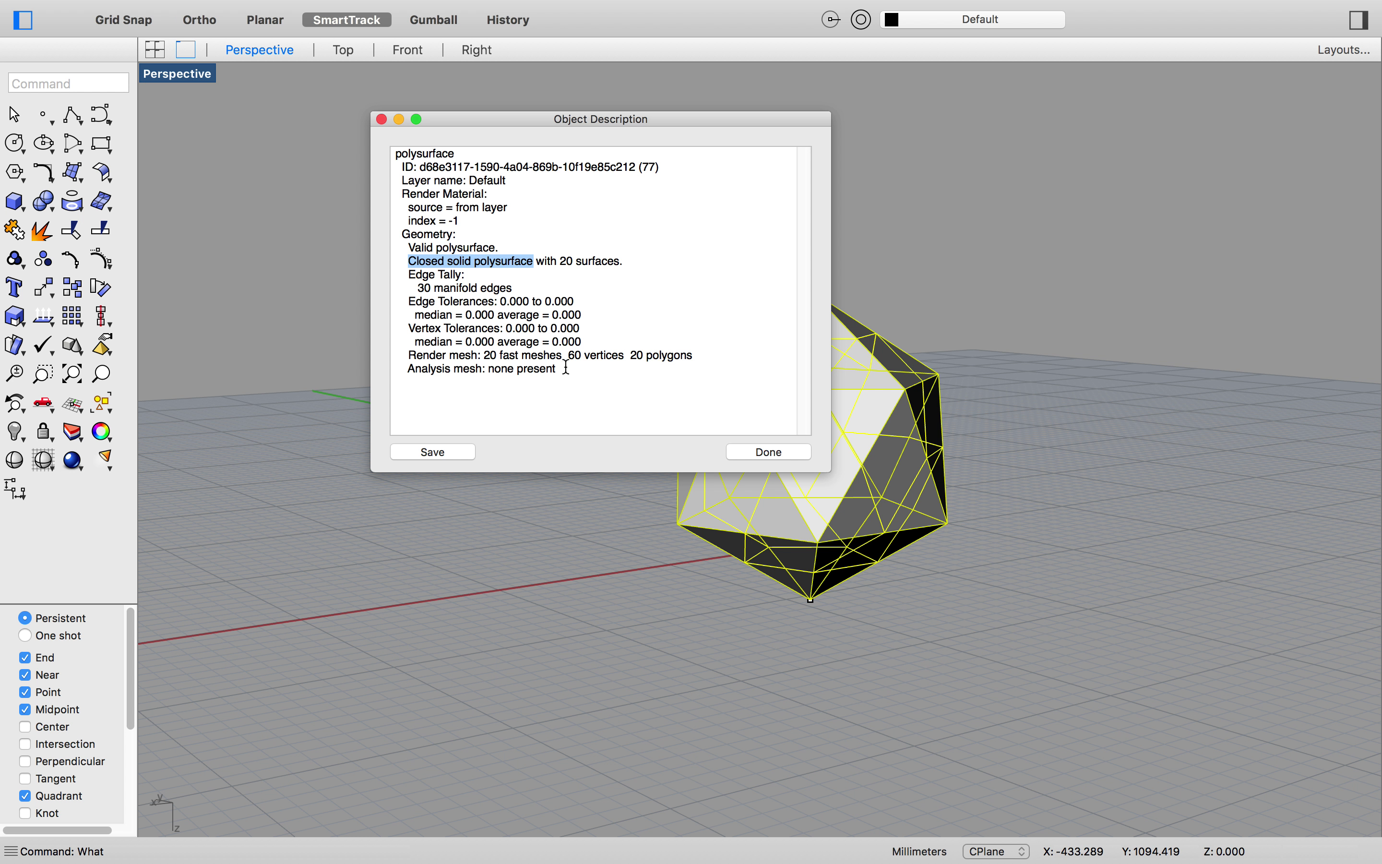
click(761, 453)
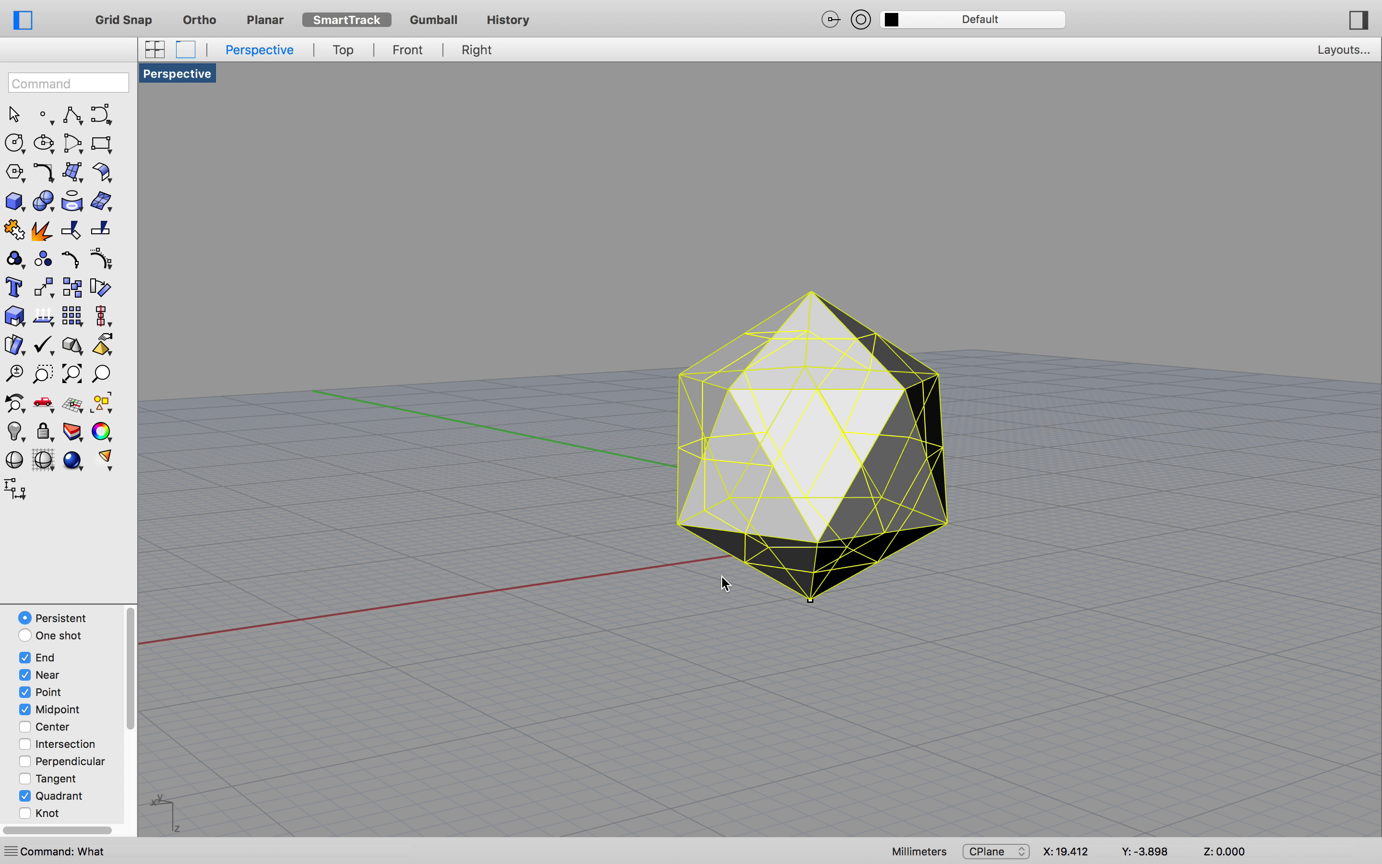